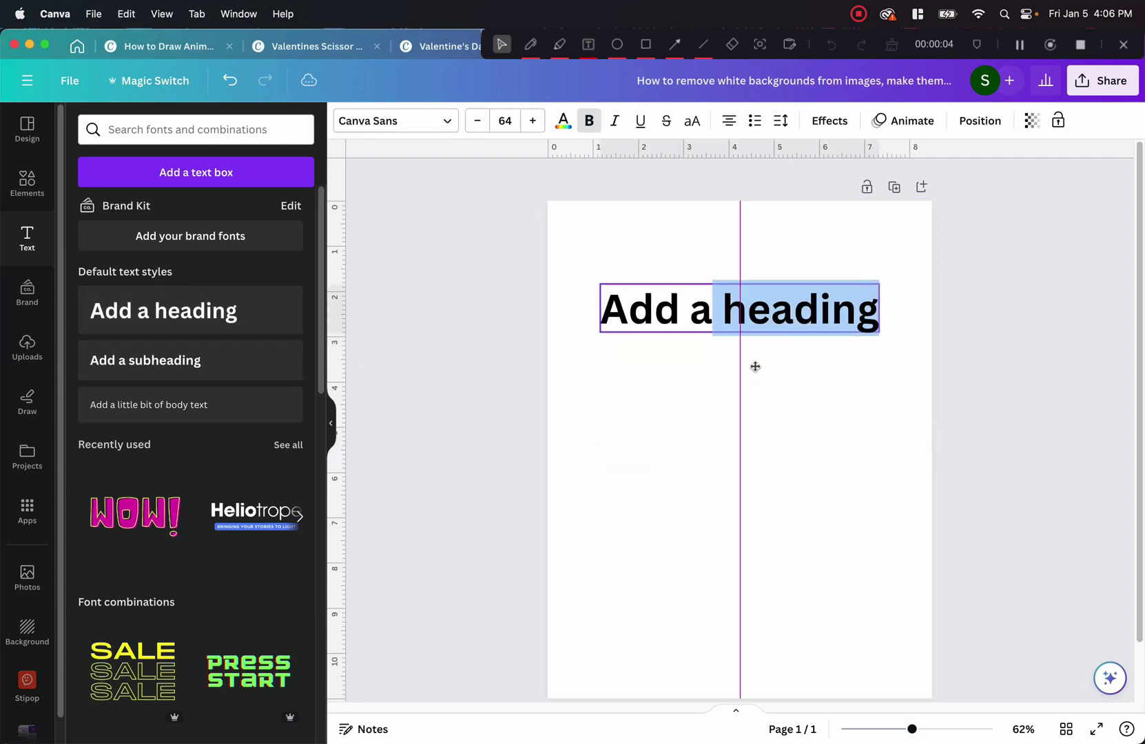
Replace the 'Add a heading' placeholder with the title 'How to remove white backgrounds from images…'
triple_click(771, 266)
type("How")
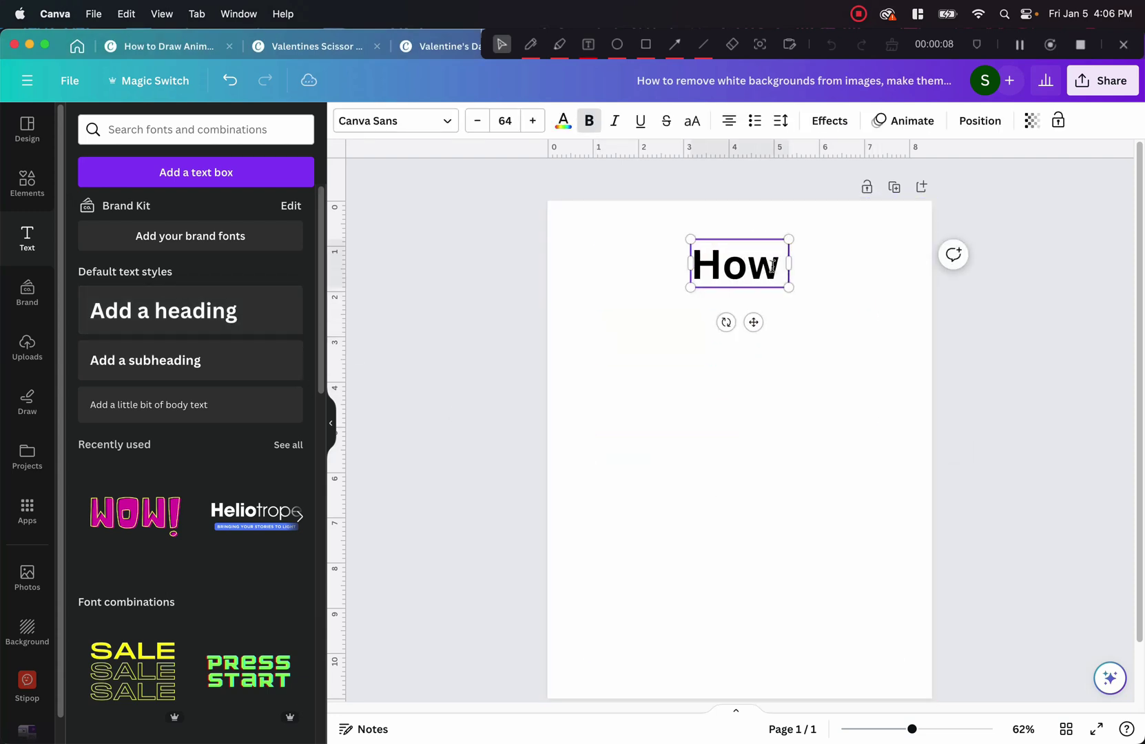
type(" to remove white bac")
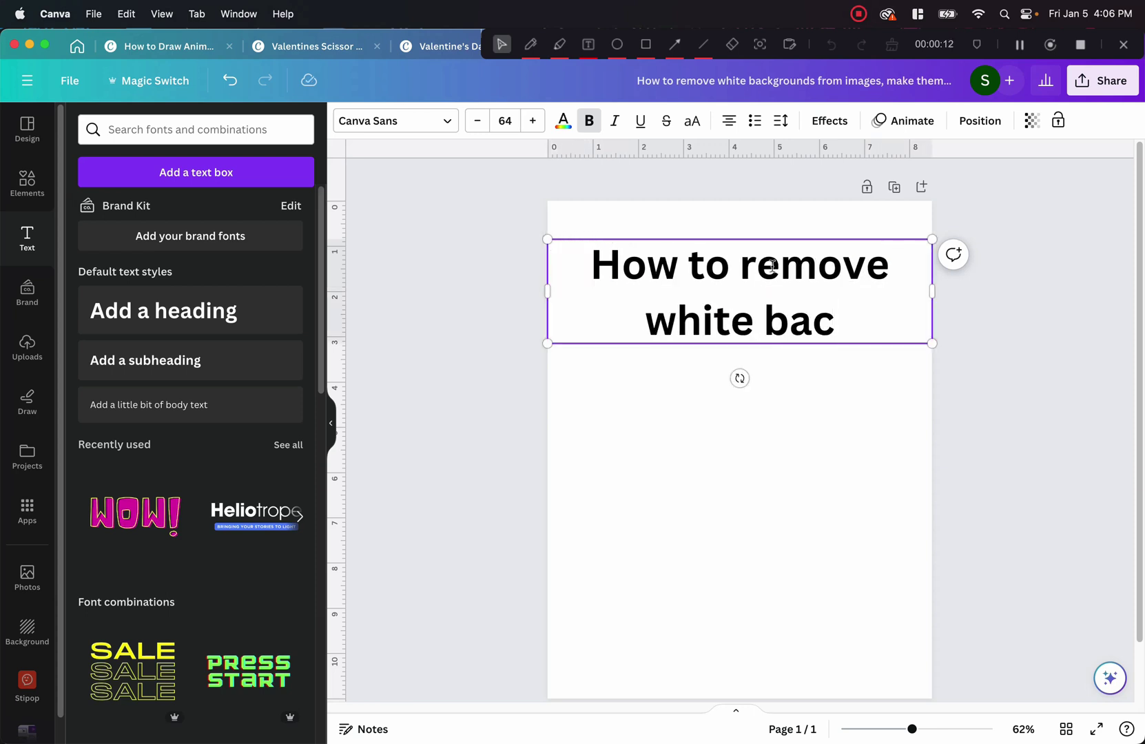
type("kgrounds from images, ")
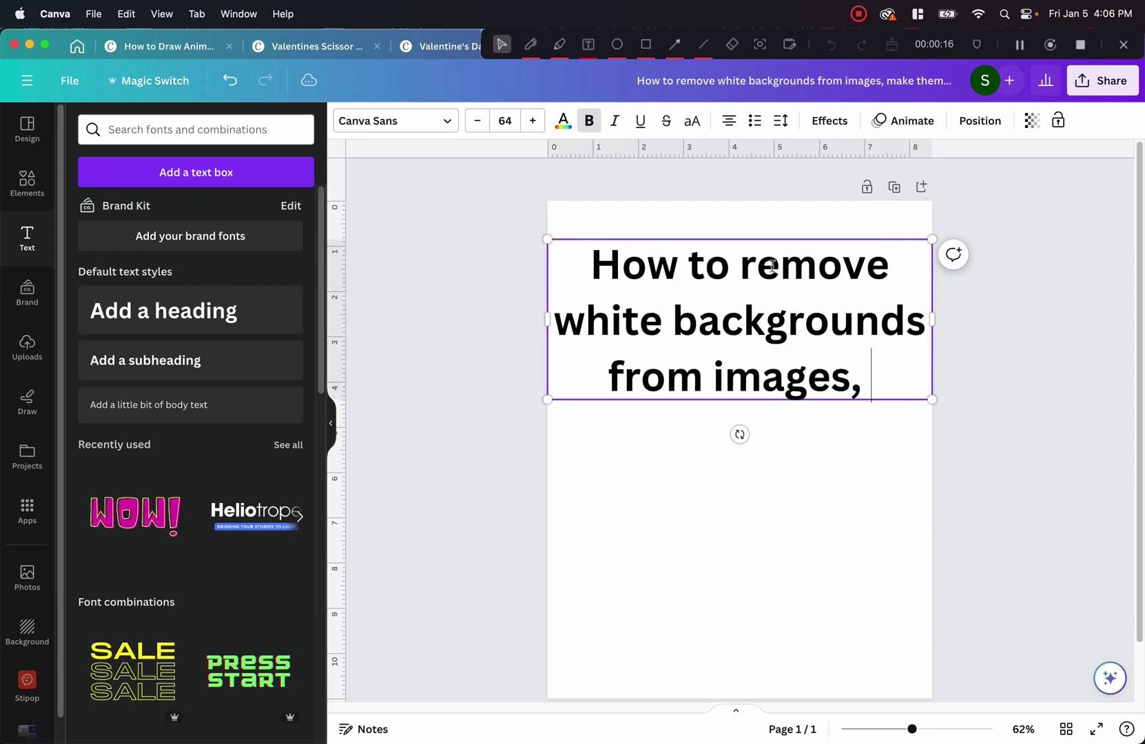
type("turn them tra")
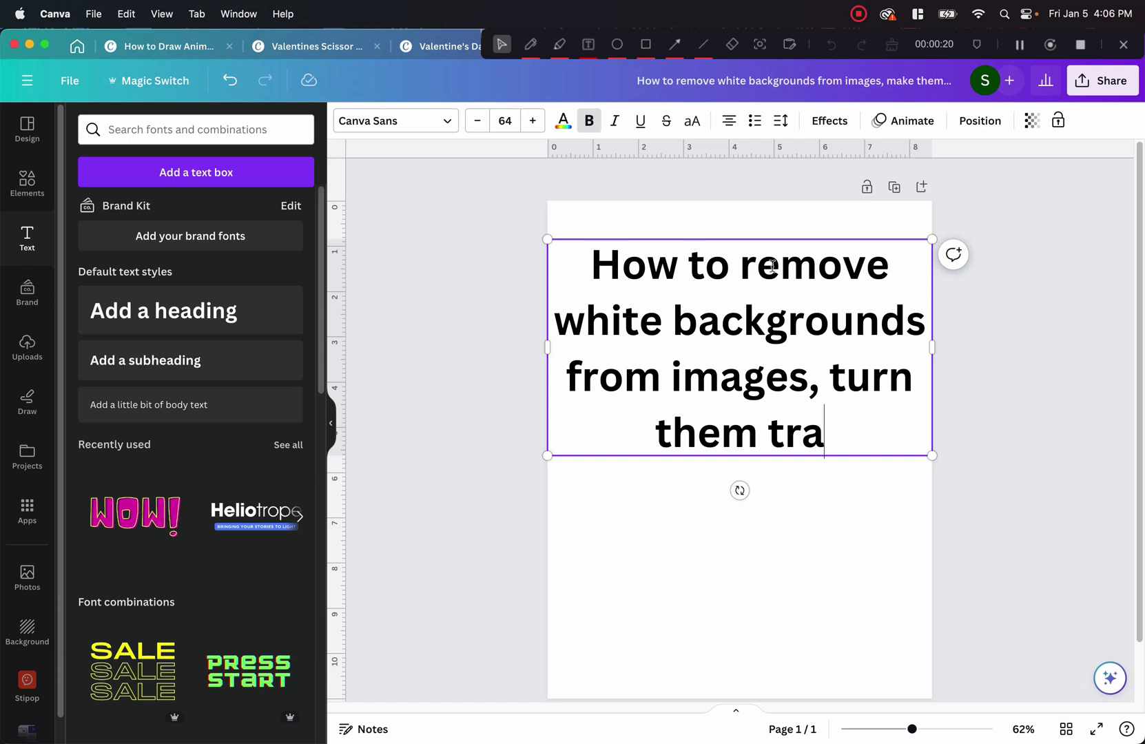
type("nsparent, so you ")
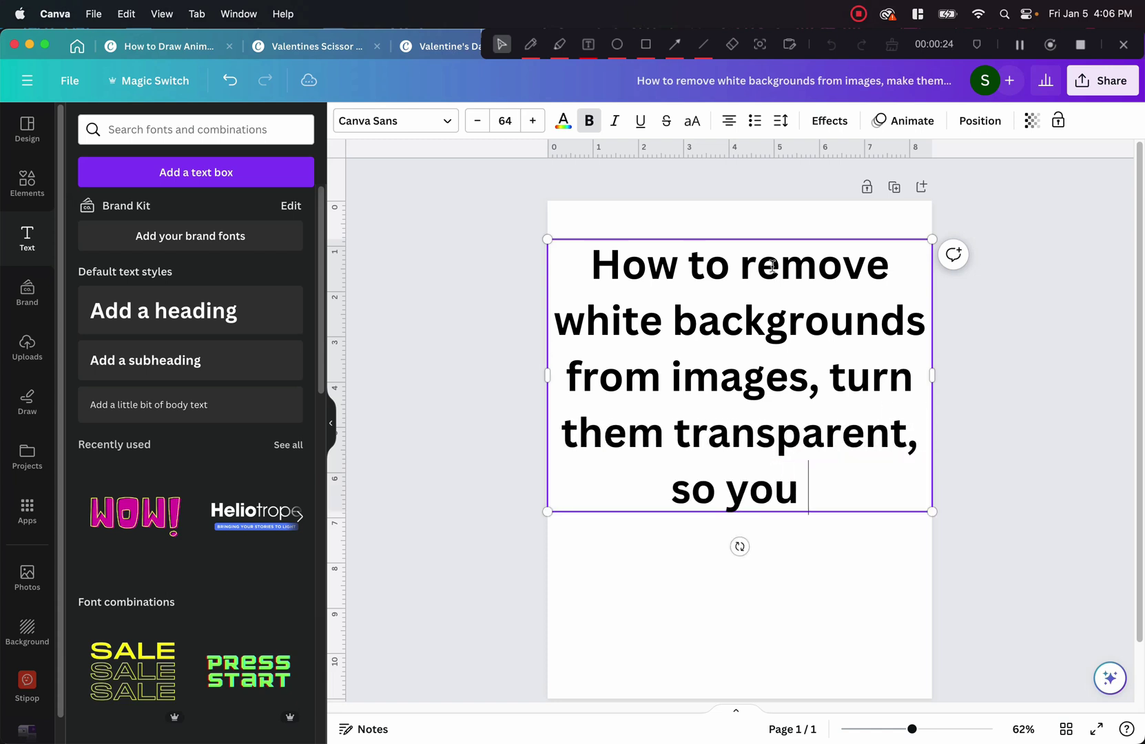
type("can then turn them in")
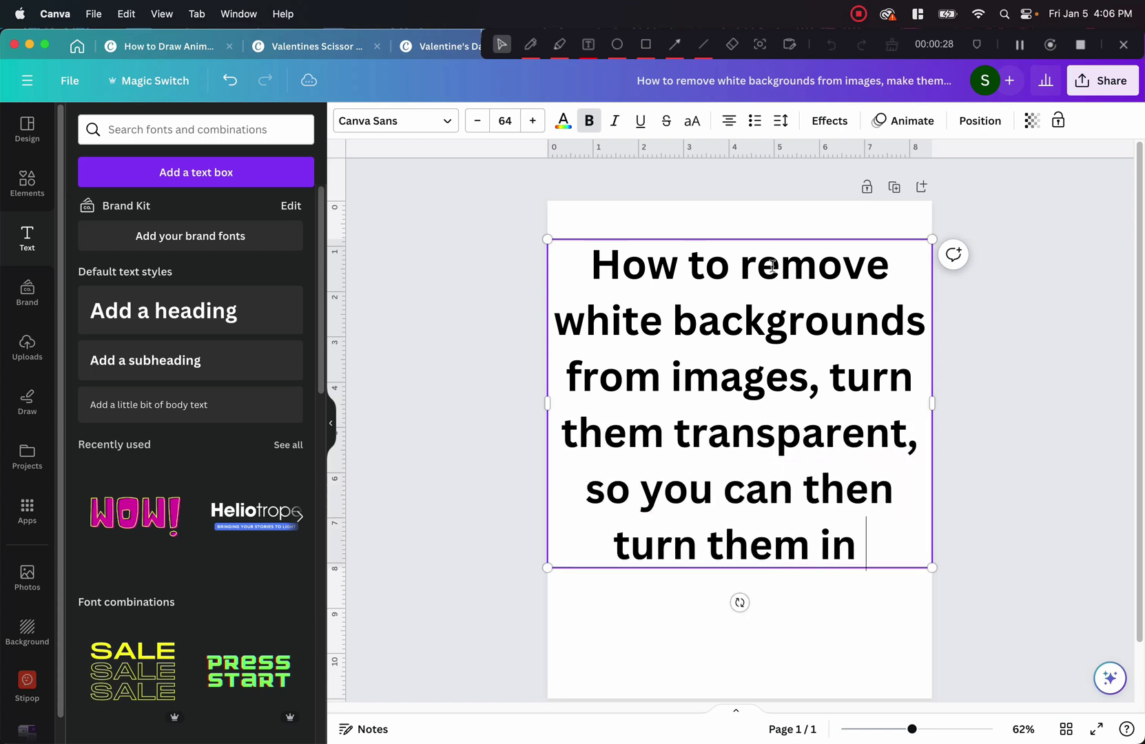
type("to coloring pagesfo")
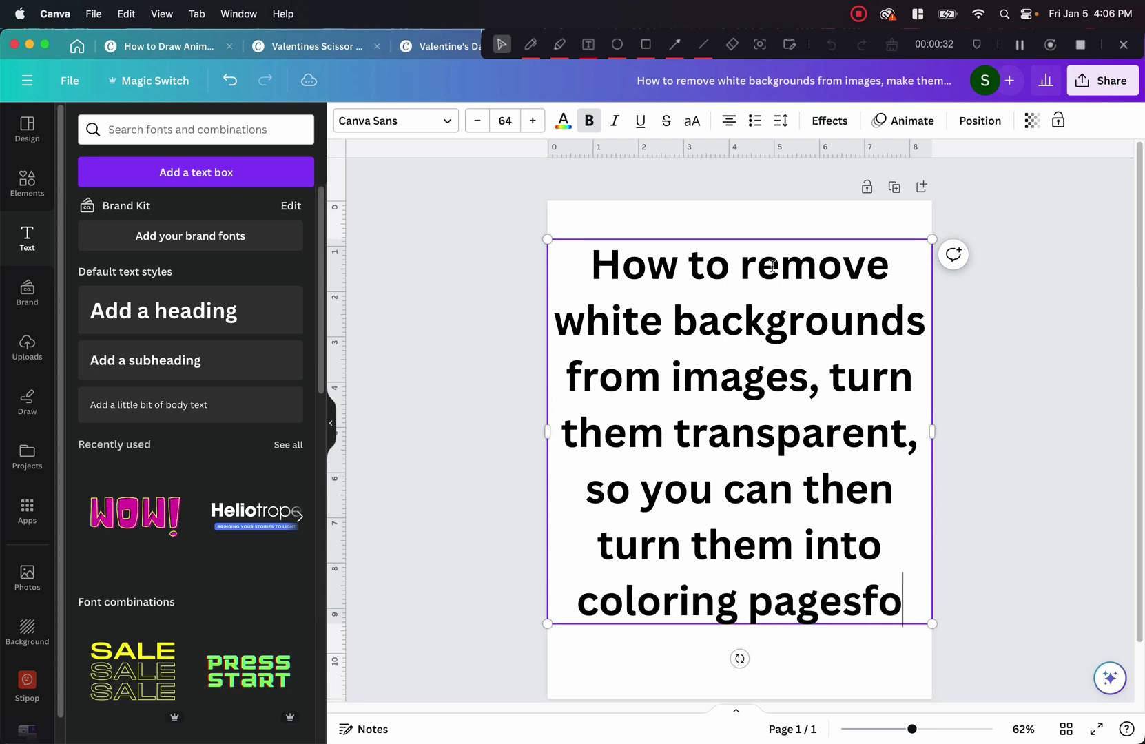
Remove the stray letter and finish the heading with 'for Amazon KDP'
key("BackSpace")
key("BackSpace")
type("for Amazon K")
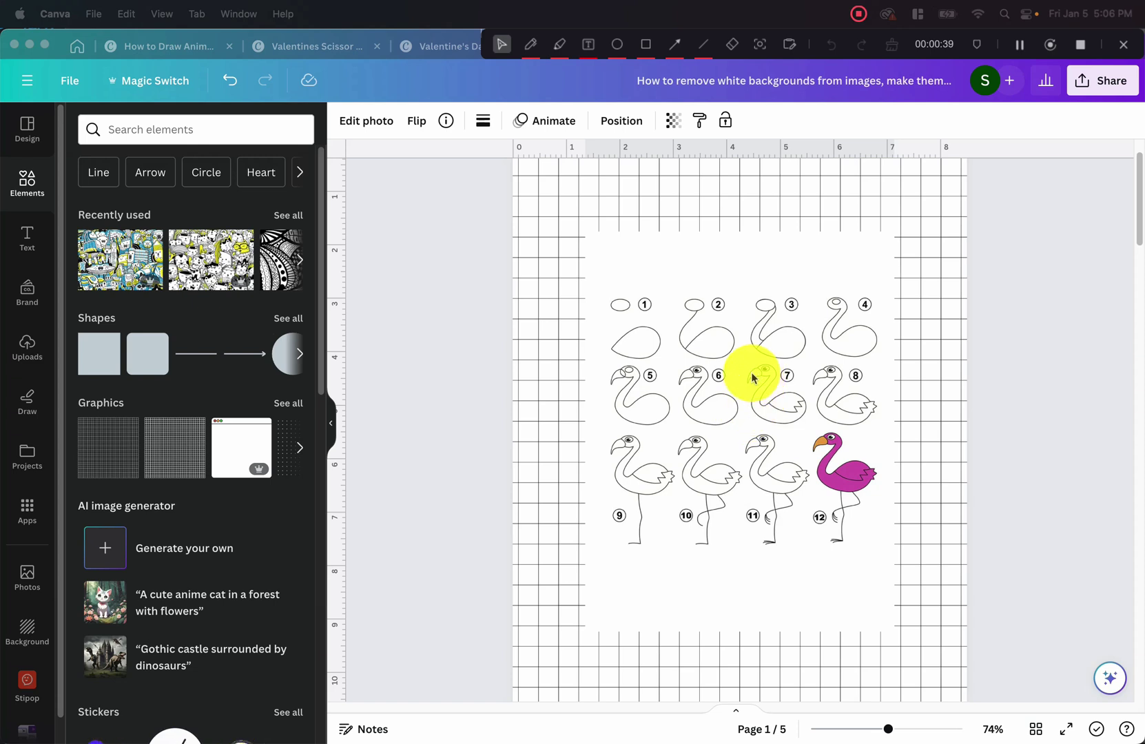
Select the flamingo drawing and bring up its Edit photo effects
left_click(735, 409)
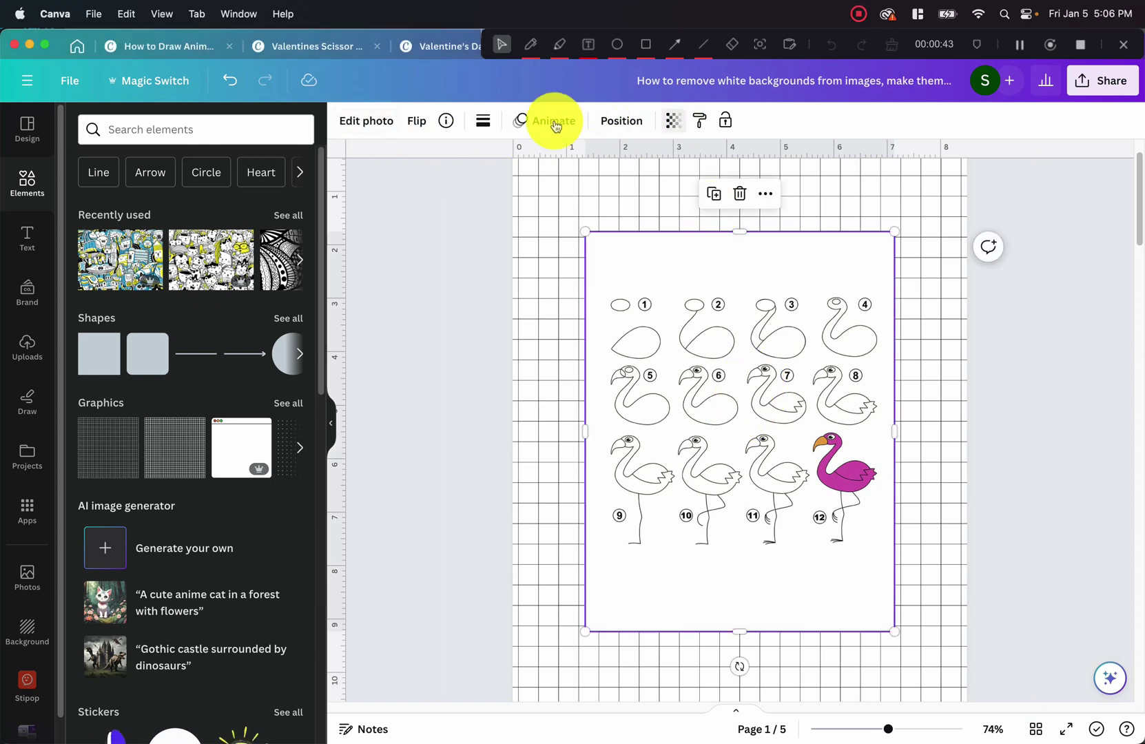
left_click(363, 125)
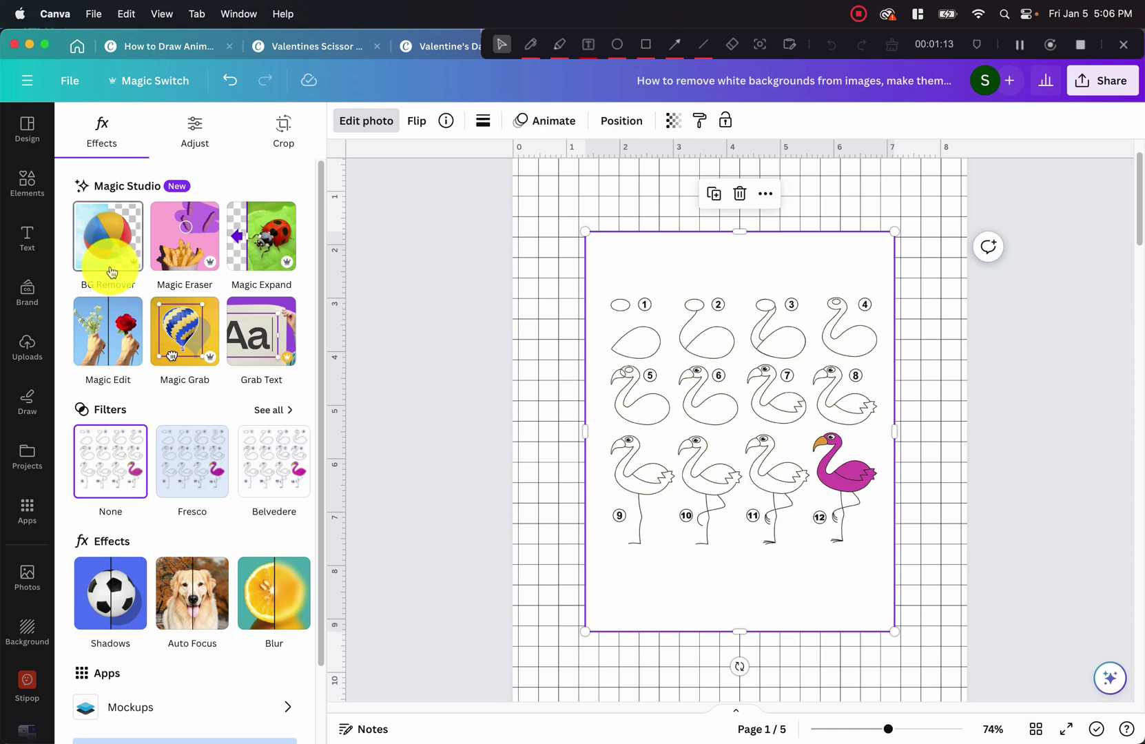
Apply BG Remover to the flamingo drawing and enlarge it to about 7.7 × 10 on the page
left_click(111, 271)
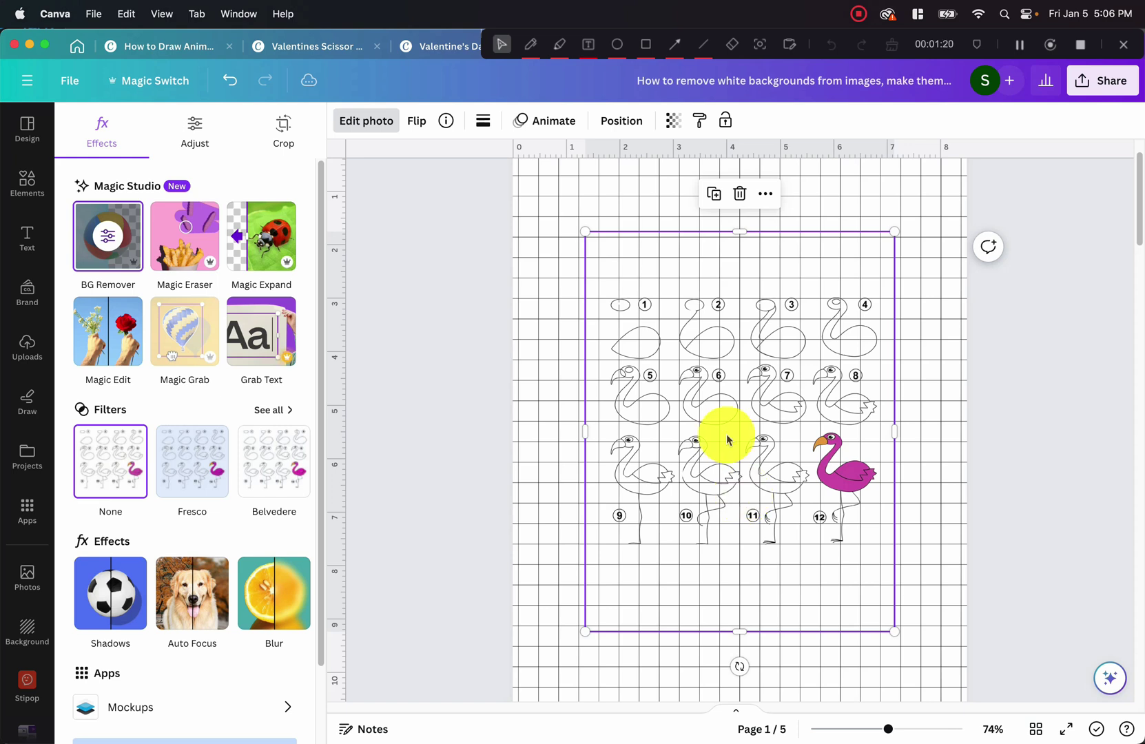
left_click_drag(584, 231, 531, 162)
left_click_drag(893, 629, 950, 710)
left_click_drag(791, 541, 792, 539)
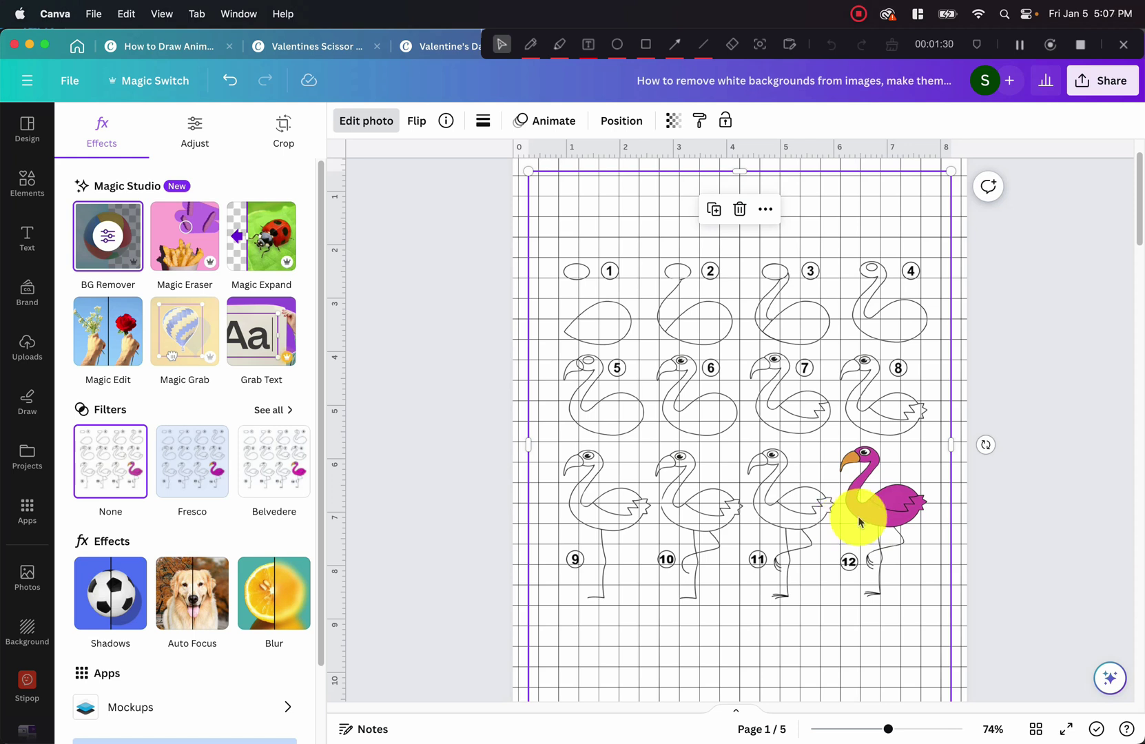
scroll(859, 522, "down", 10)
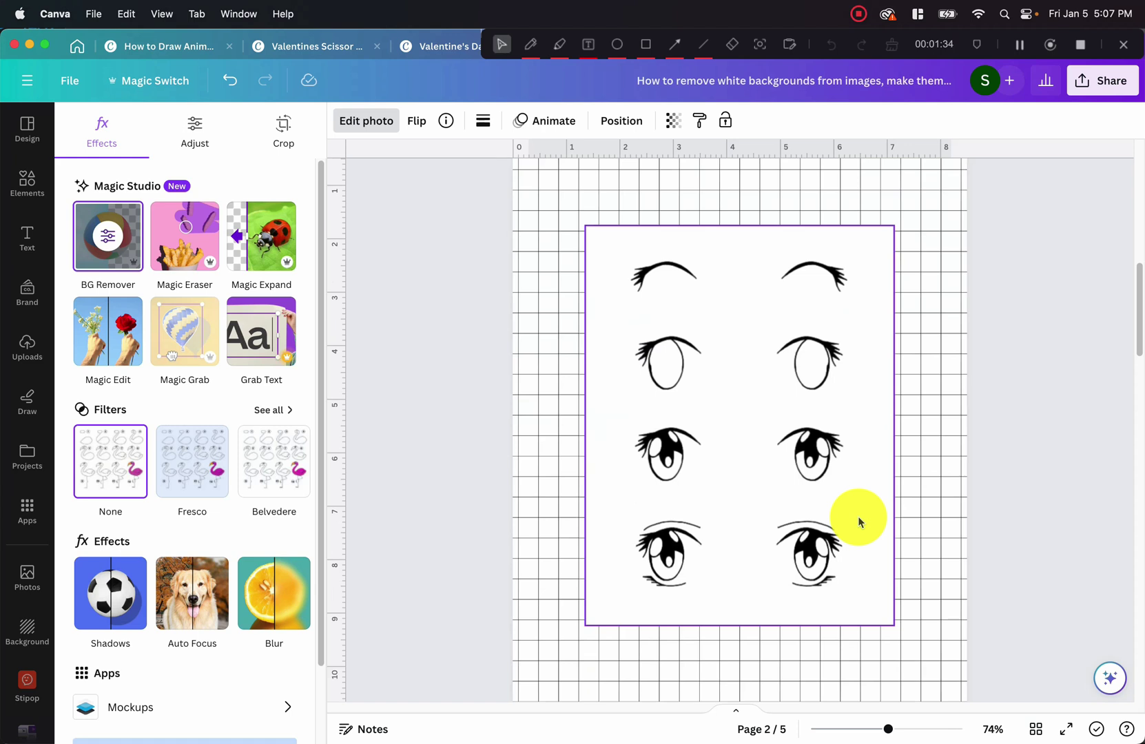
Remove the anime eyes drawing's white background with BG Remover and enlarge it from both corners
left_click(843, 501)
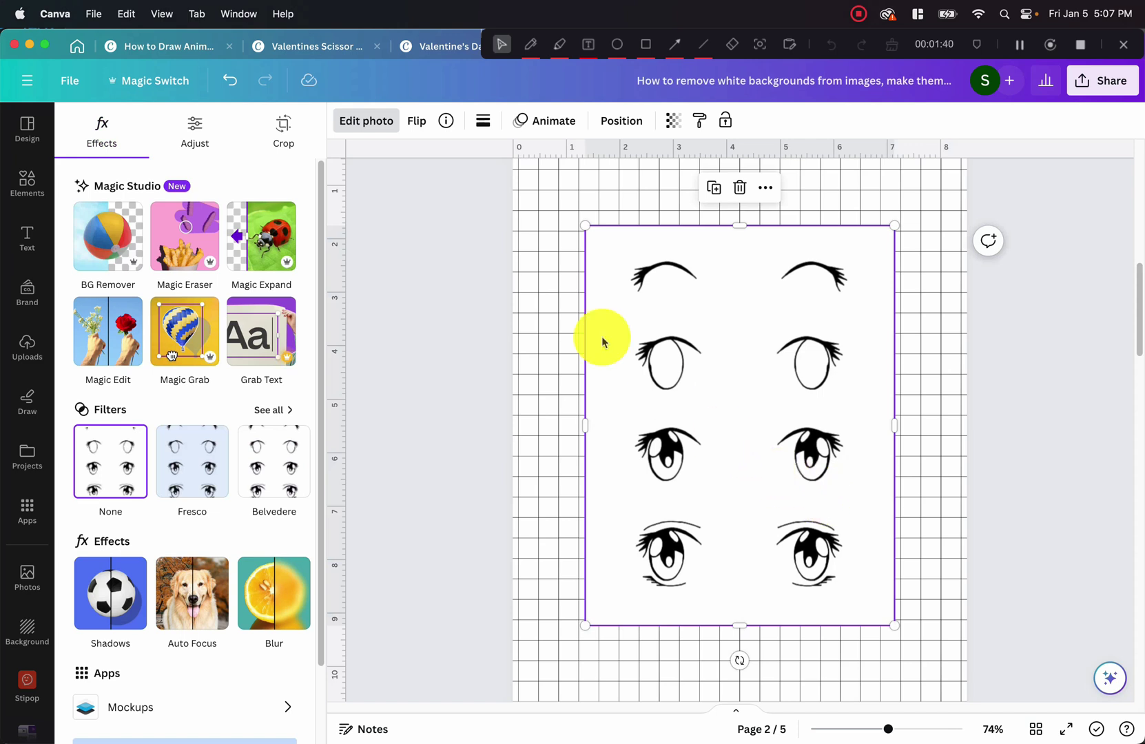
left_click(365, 121)
left_click(366, 123)
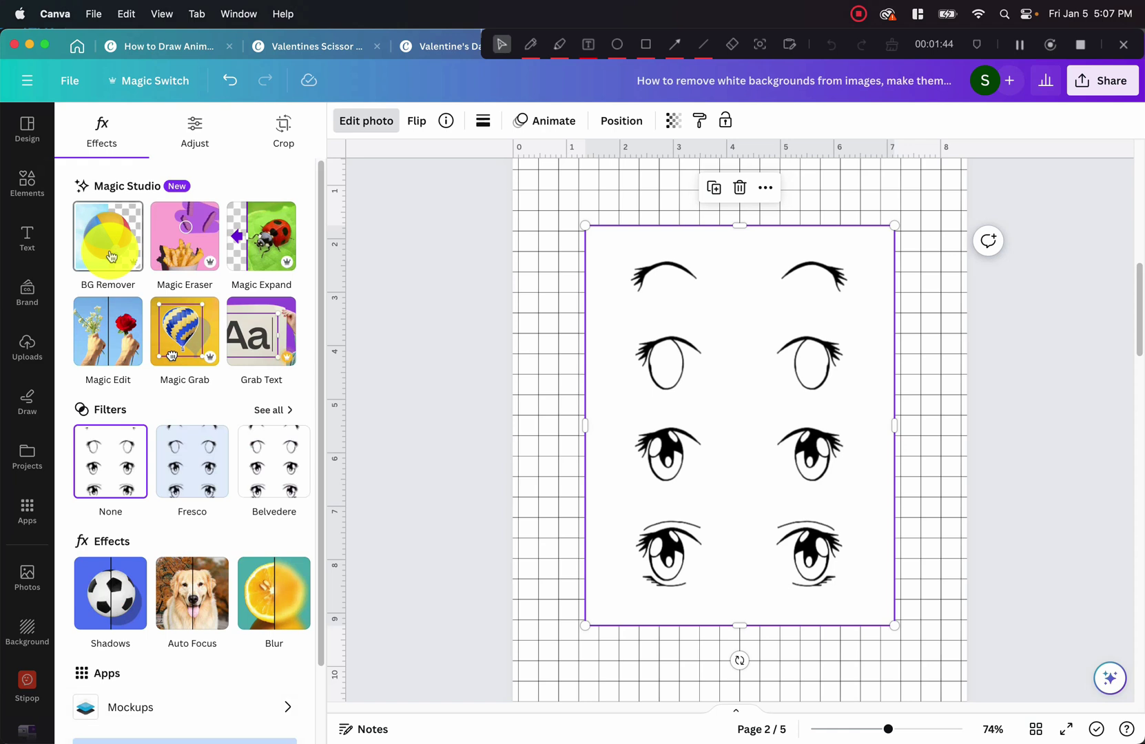
left_click(111, 256)
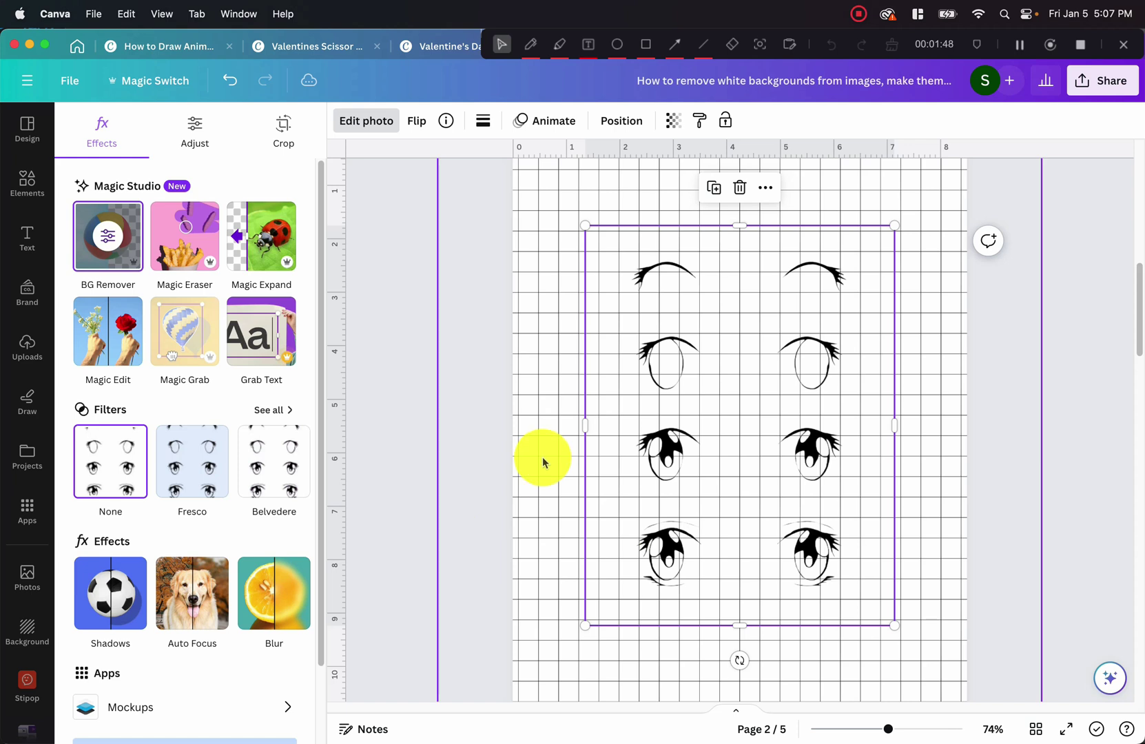
left_click_drag(585, 225, 550, 181)
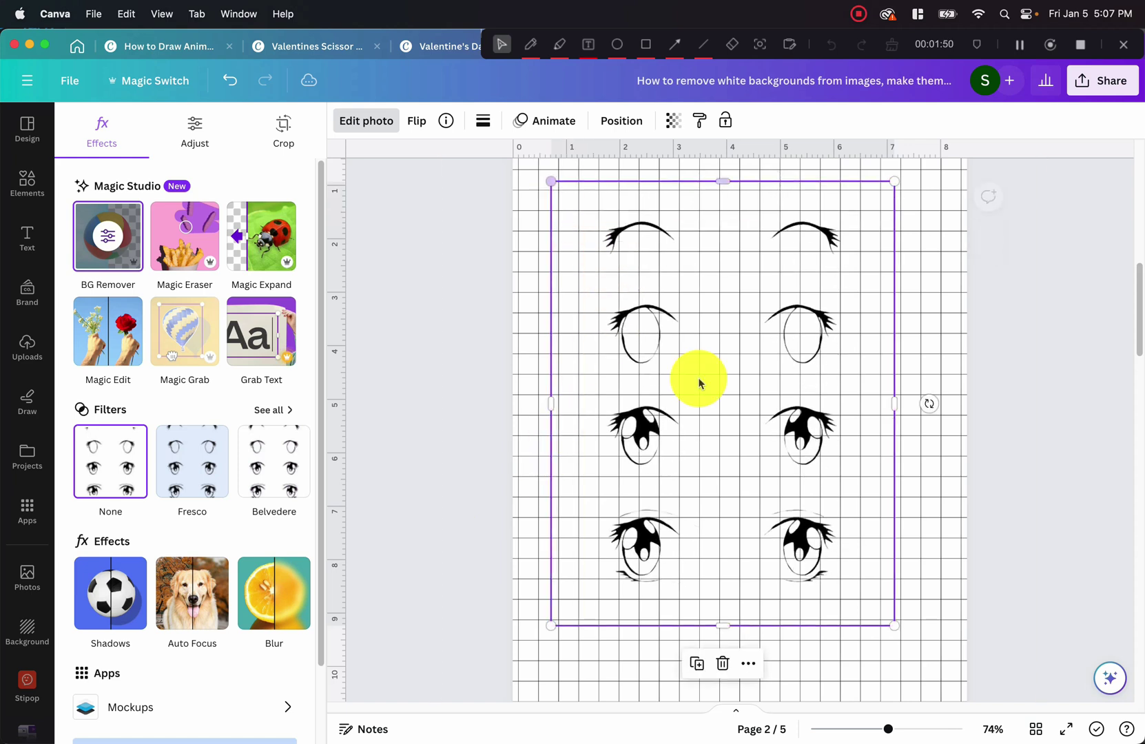
left_click_drag(894, 625, 939, 684)
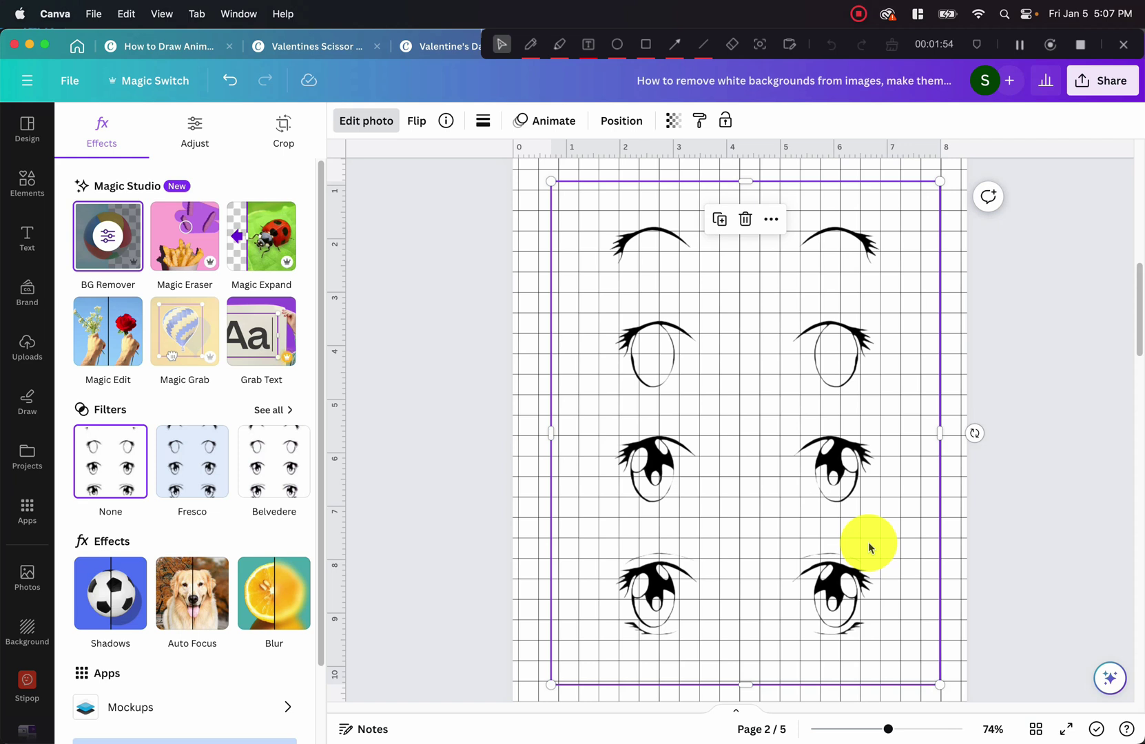
scroll(867, 542, "down", 10)
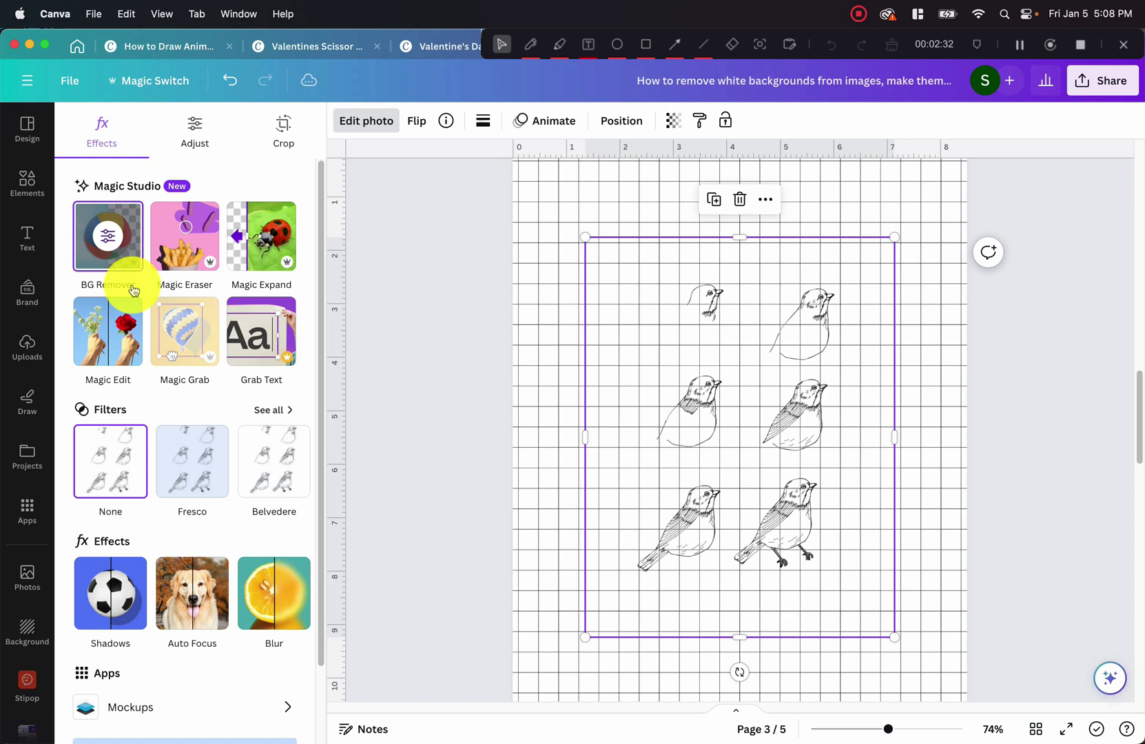
Enlarge the bird sketches image outward from its top-left and bottom-right corners
left_click_drag(586, 238, 511, 142)
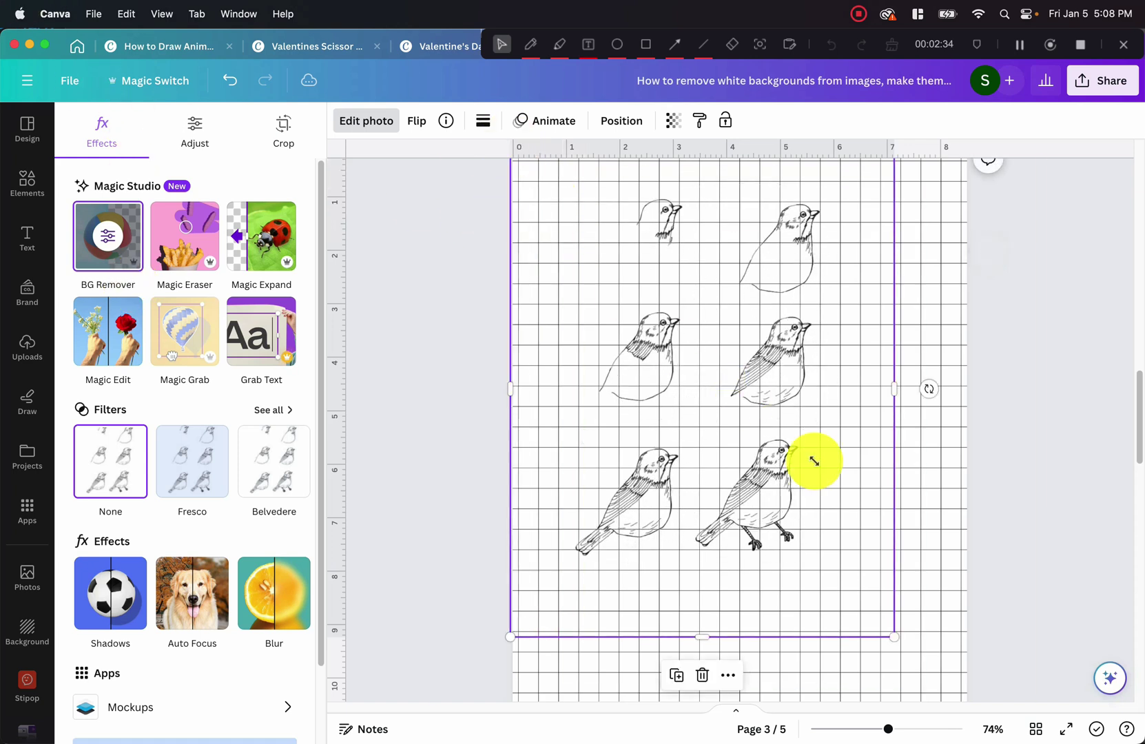
left_click_drag(892, 634, 1002, 685)
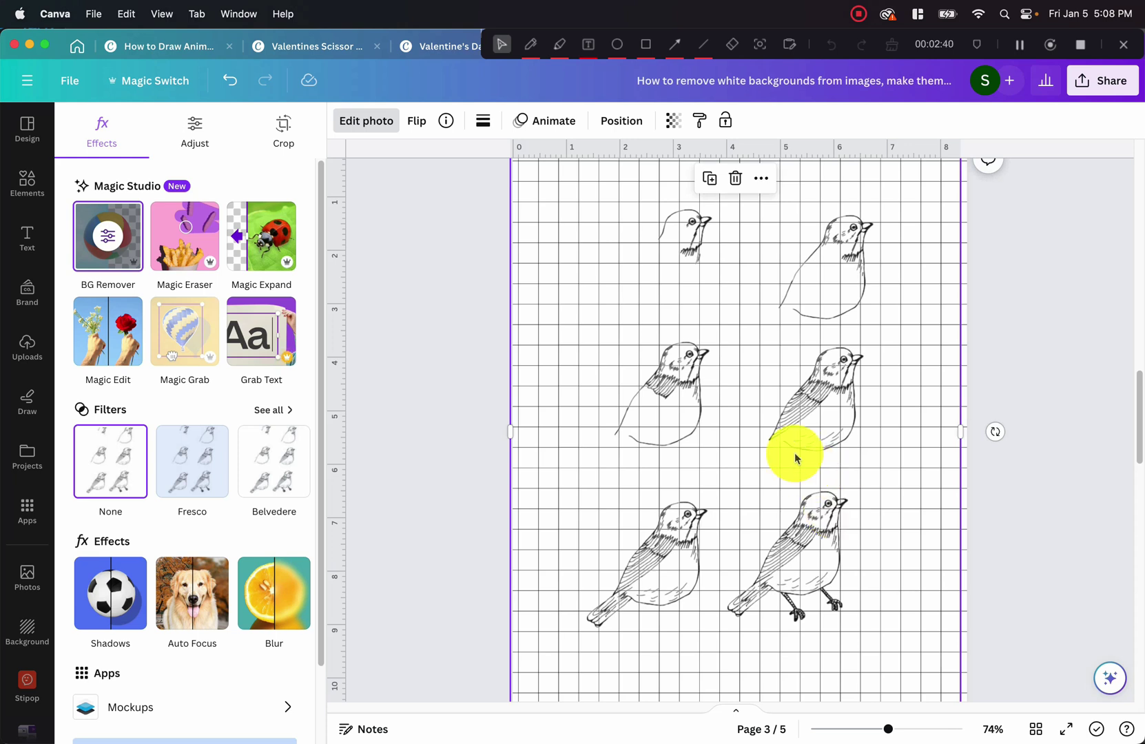
scroll(799, 463, "down", 8)
scroll(793, 456, "down", 3)
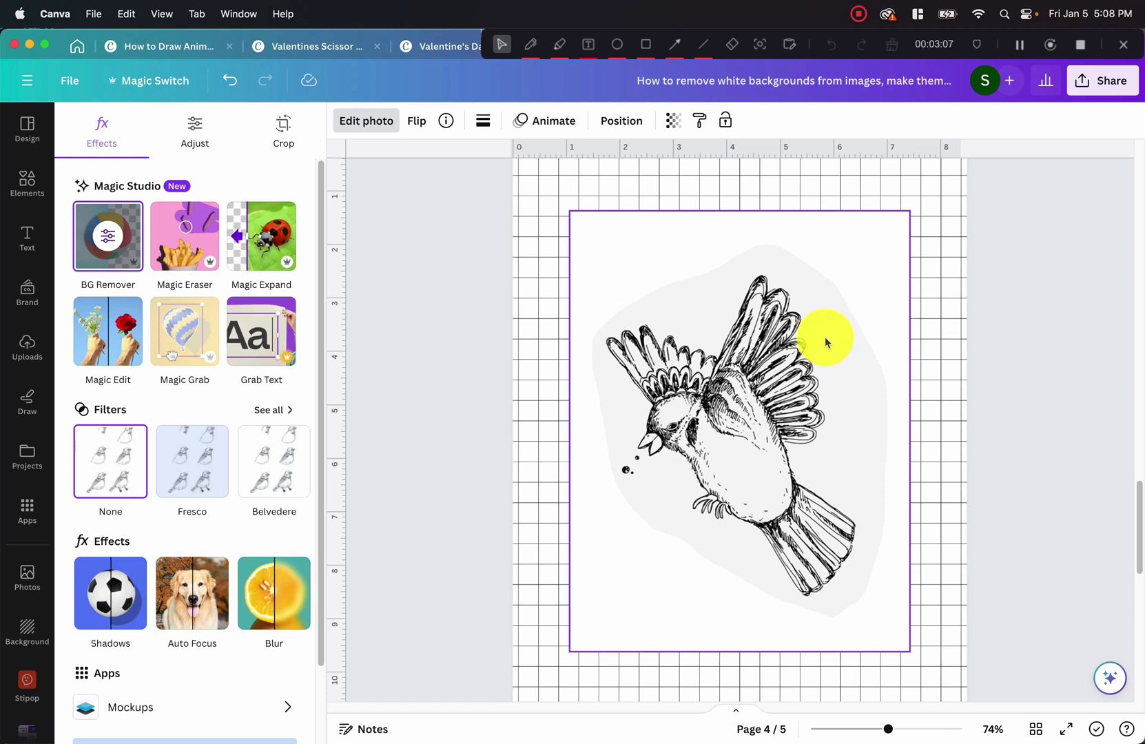
Apply BG Remover to the flying bird on page 4 and enlarge it from its top corners
left_click(784, 340)
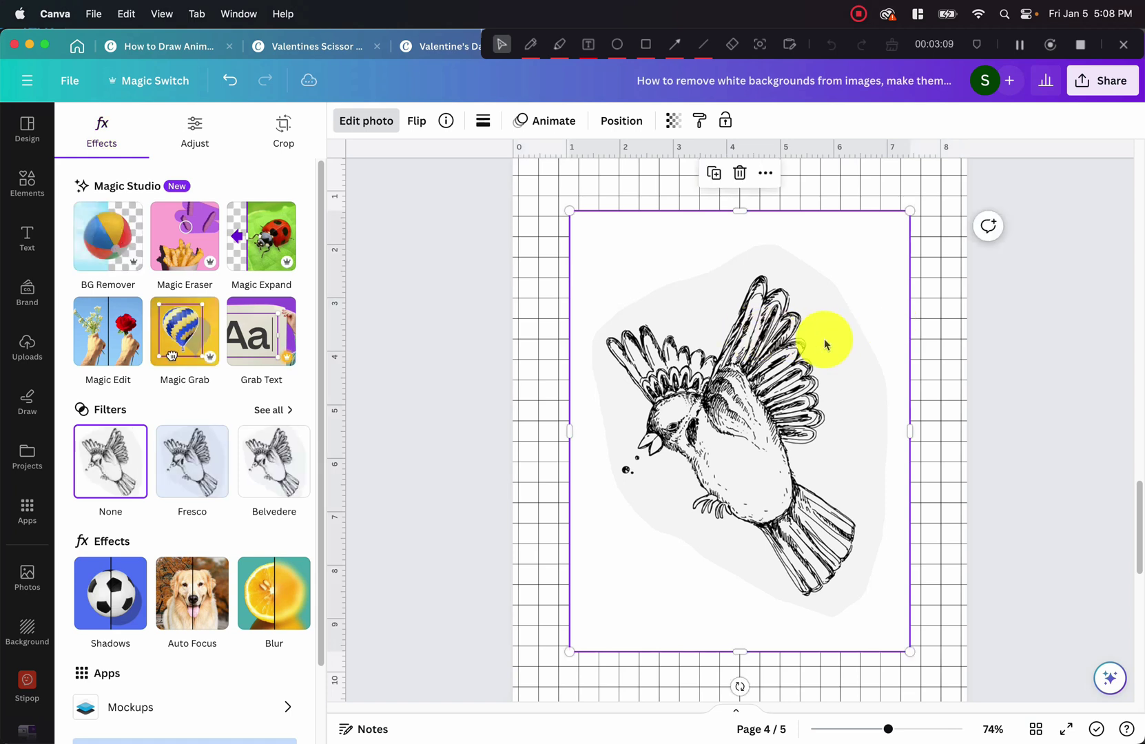
left_click(114, 239)
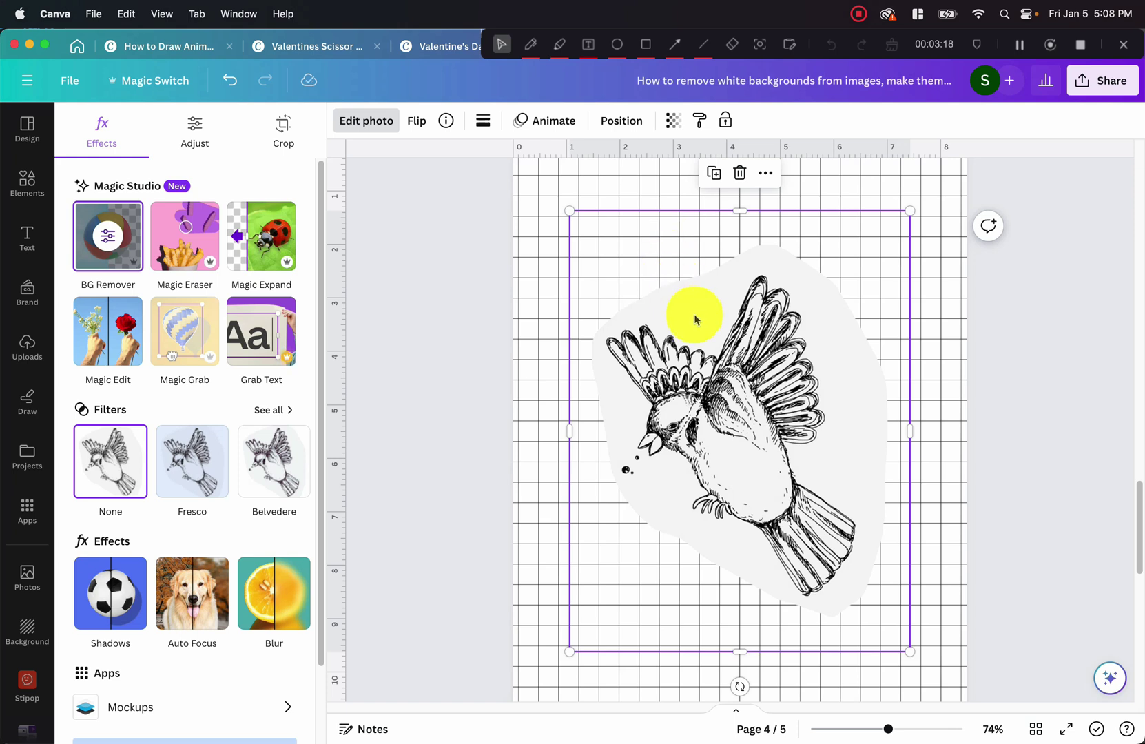
left_click(941, 332)
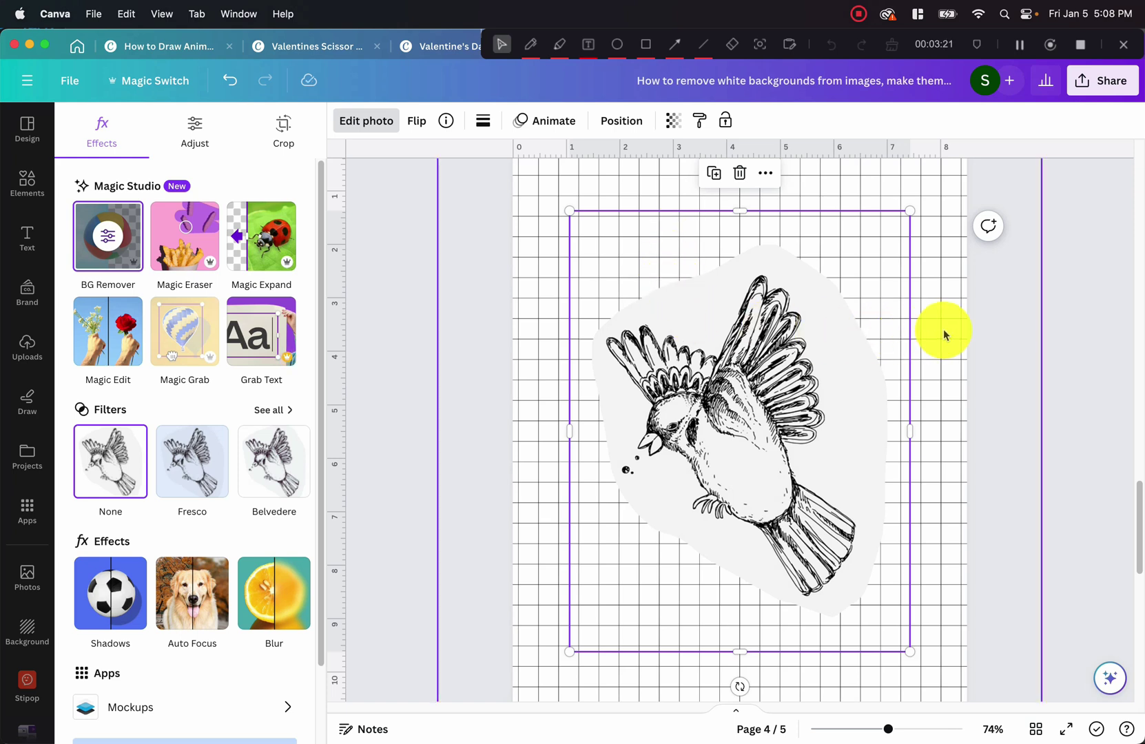
left_click(755, 353)
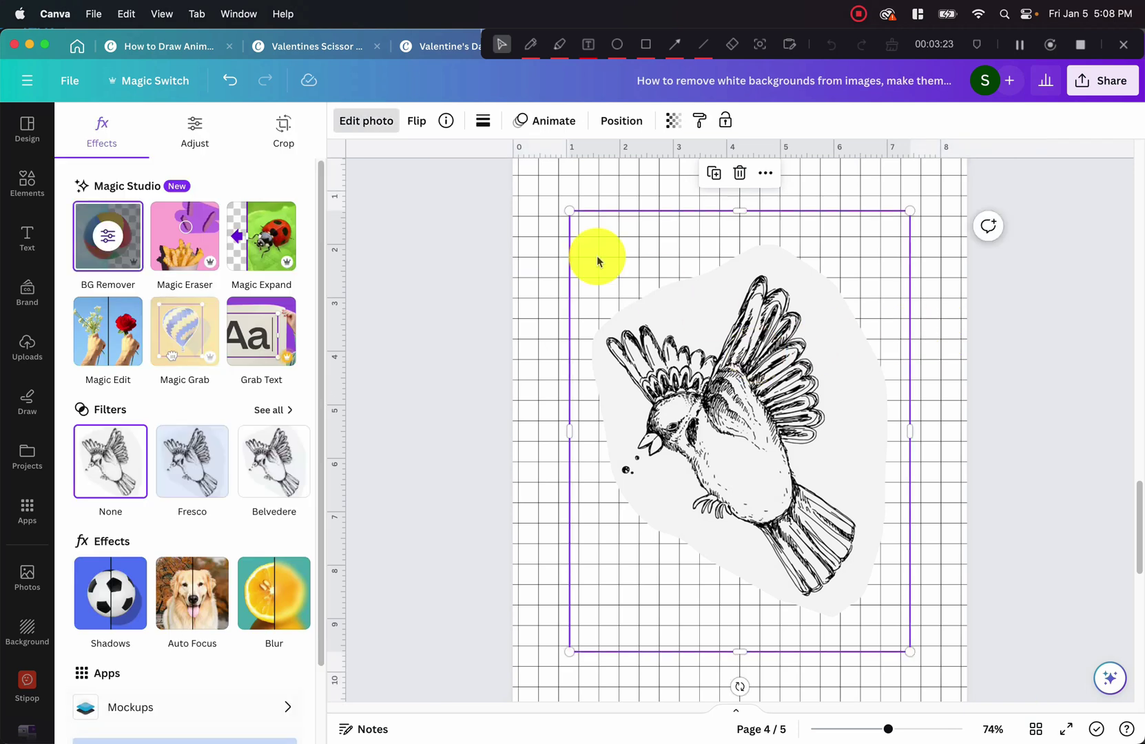
left_click_drag(568, 210, 551, 180)
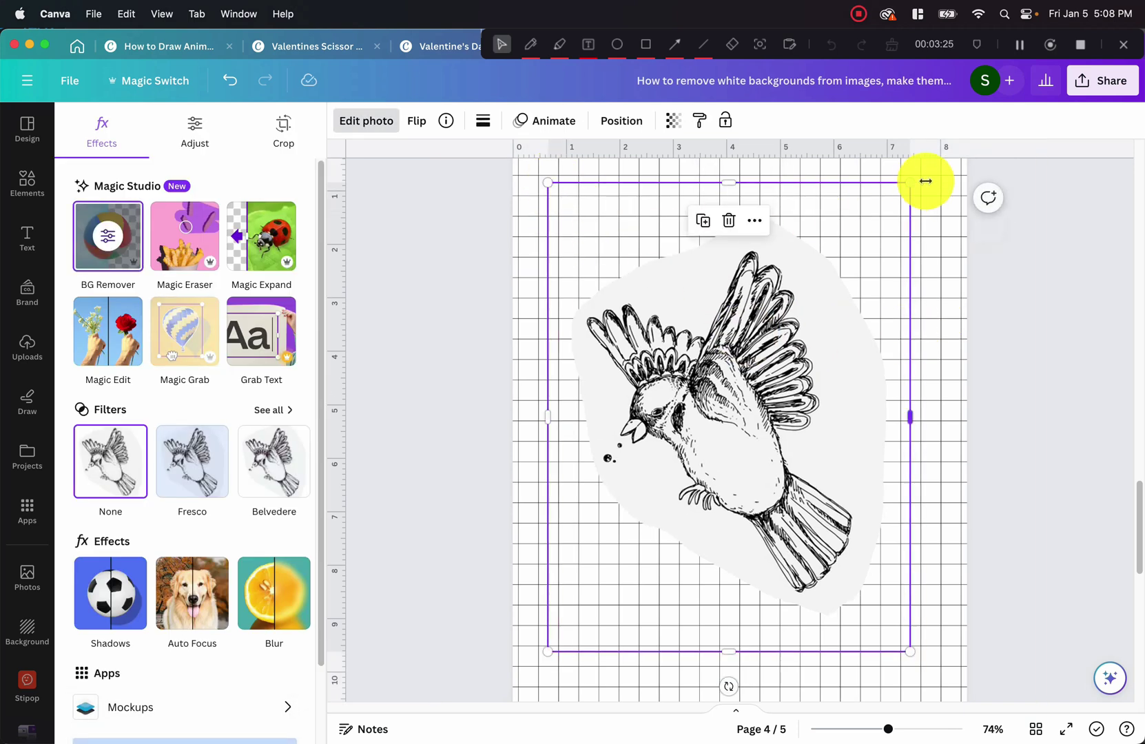
mouse_move(922, 179)
left_mouse_down()
mouse_move(938, 174)
mouse_move(903, 190)
left_mouse_up()
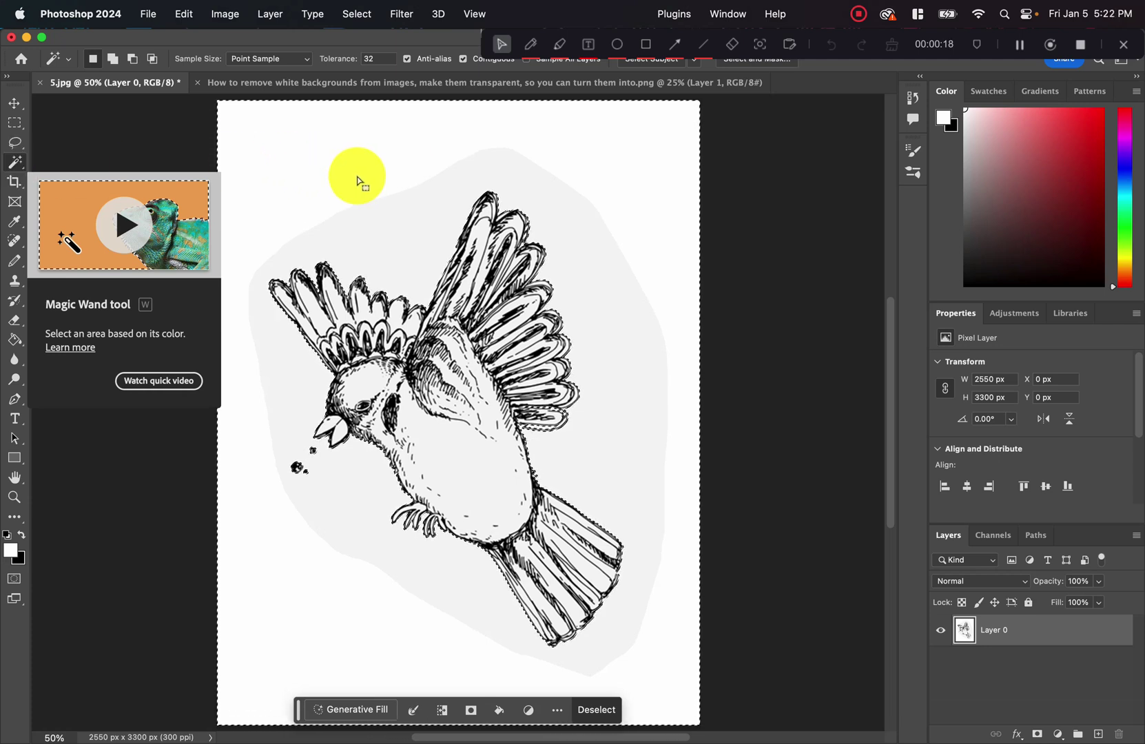
Delete the white background around the flying bird with the Magic Wand, leaving it transparent
key("super+d")
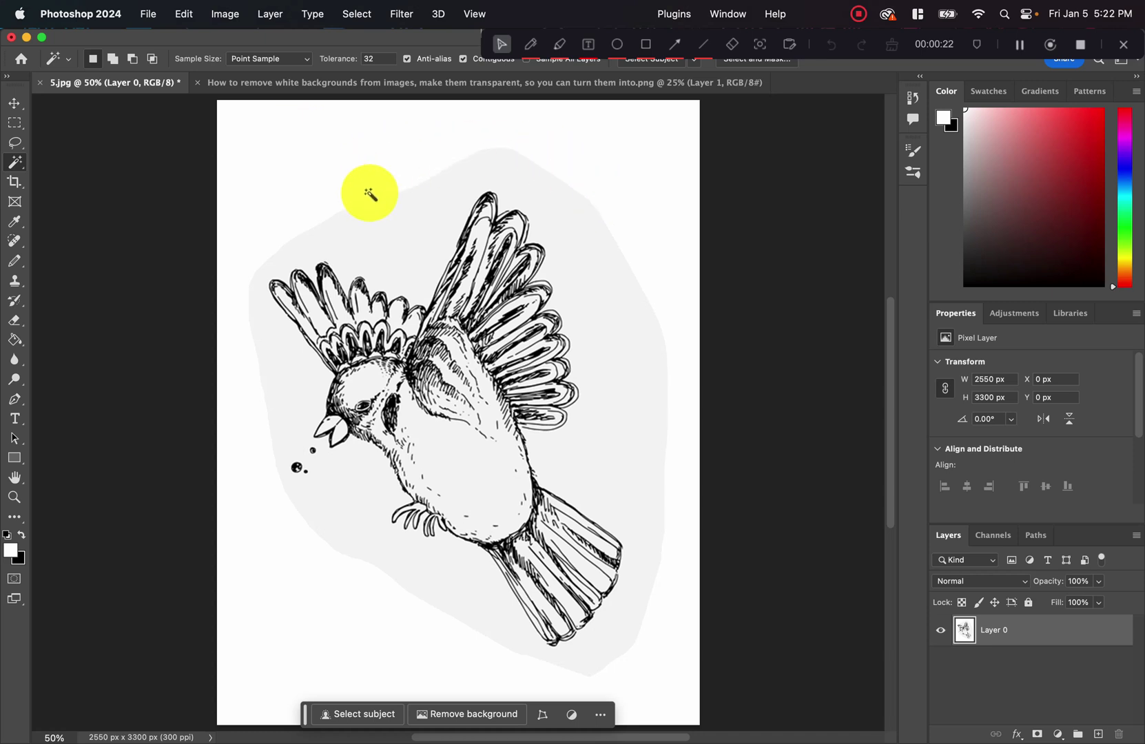
left_click(392, 146)
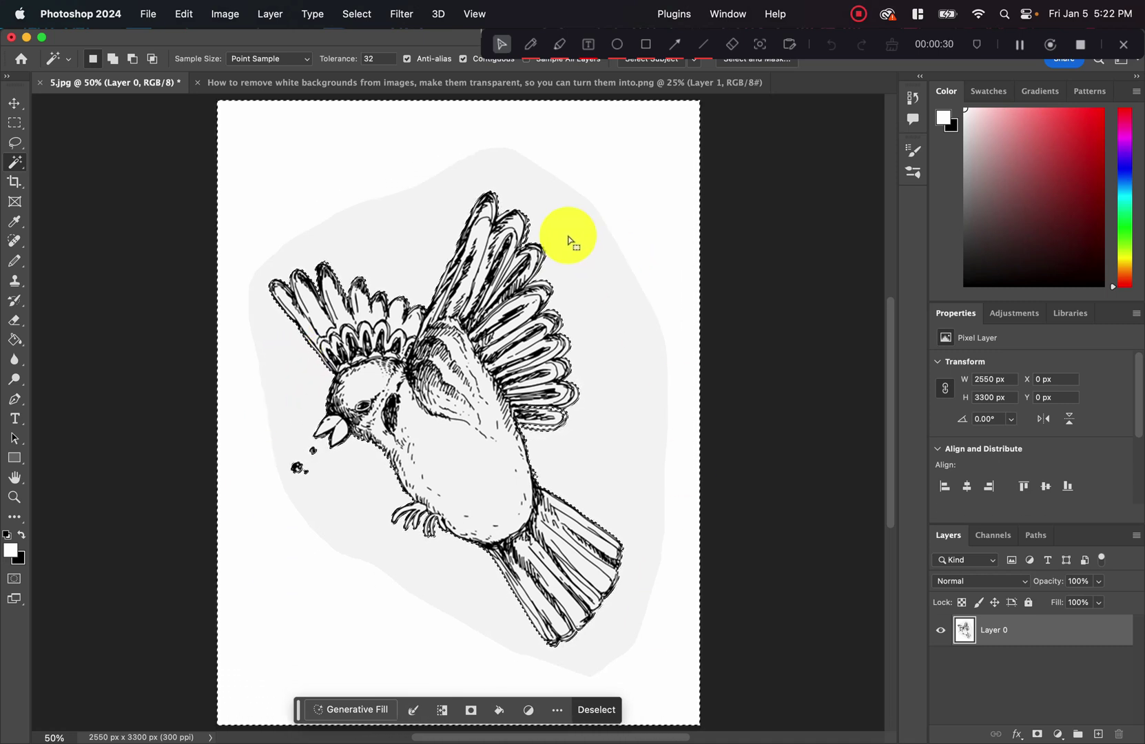
key("Delete")
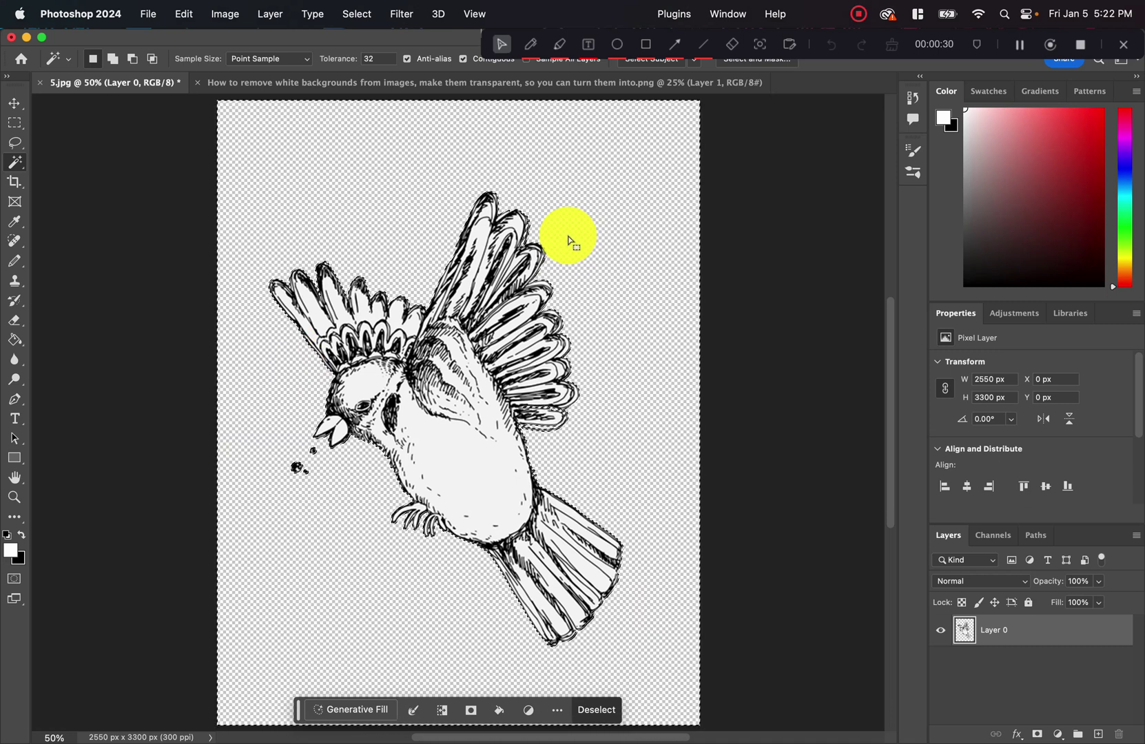
left_click(462, 462)
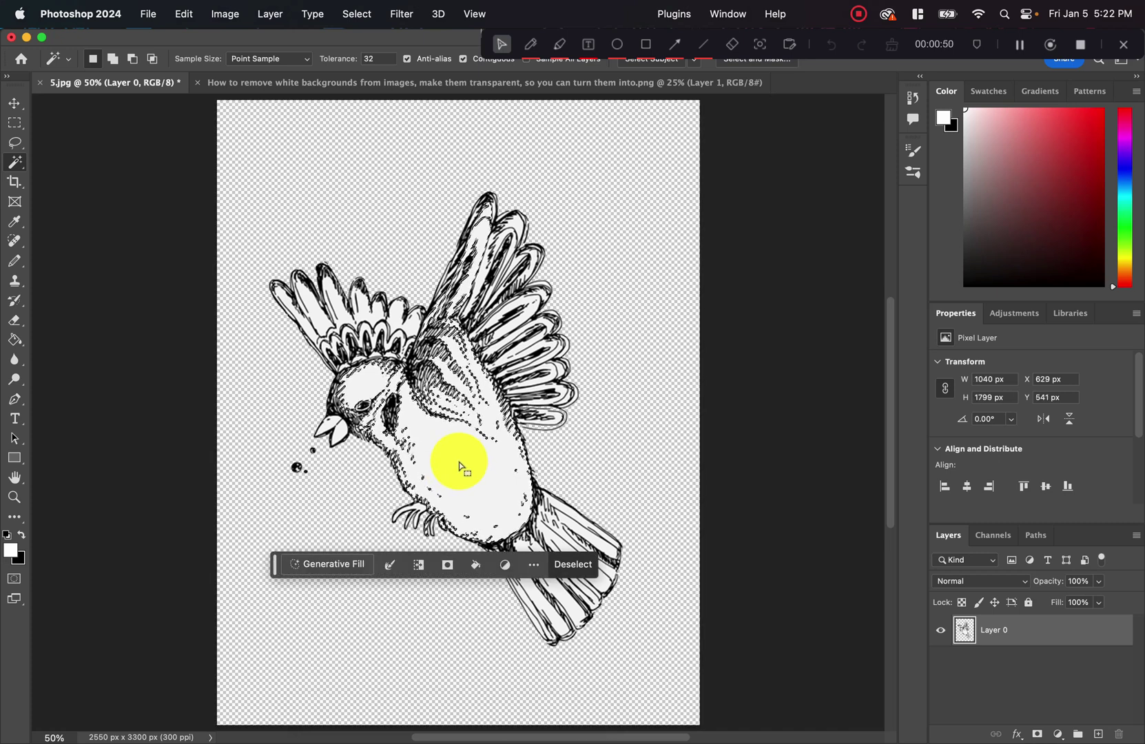
left_click(316, 321)
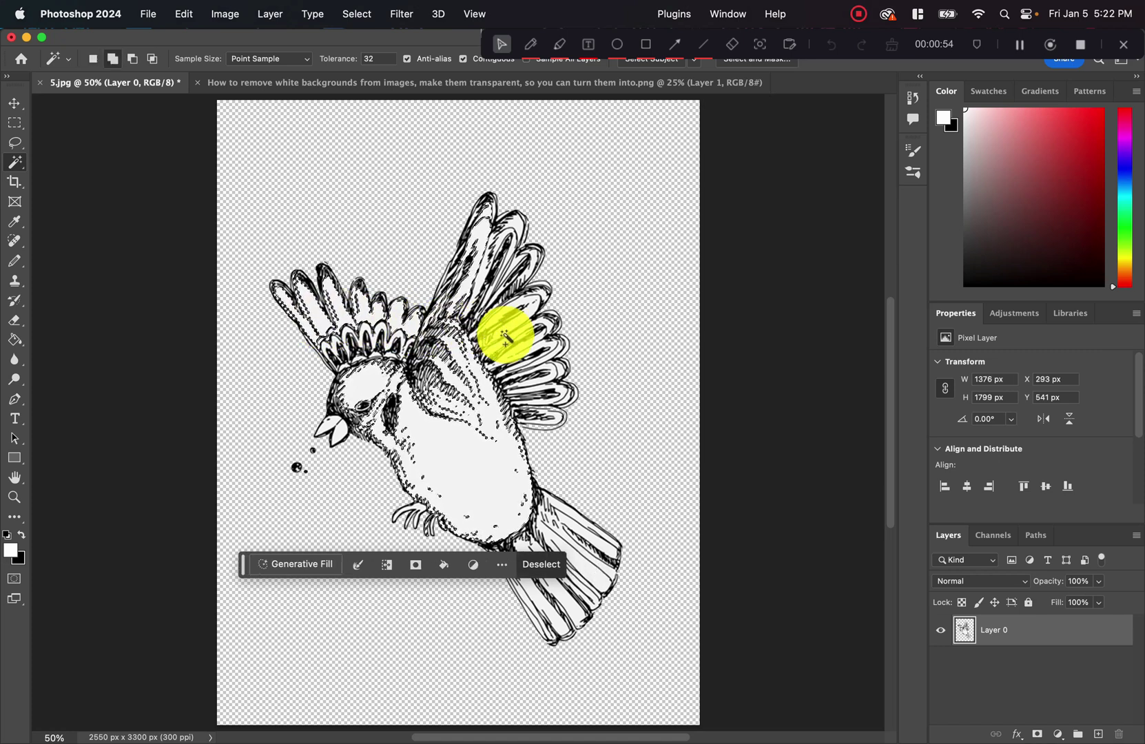
left_click(519, 322)
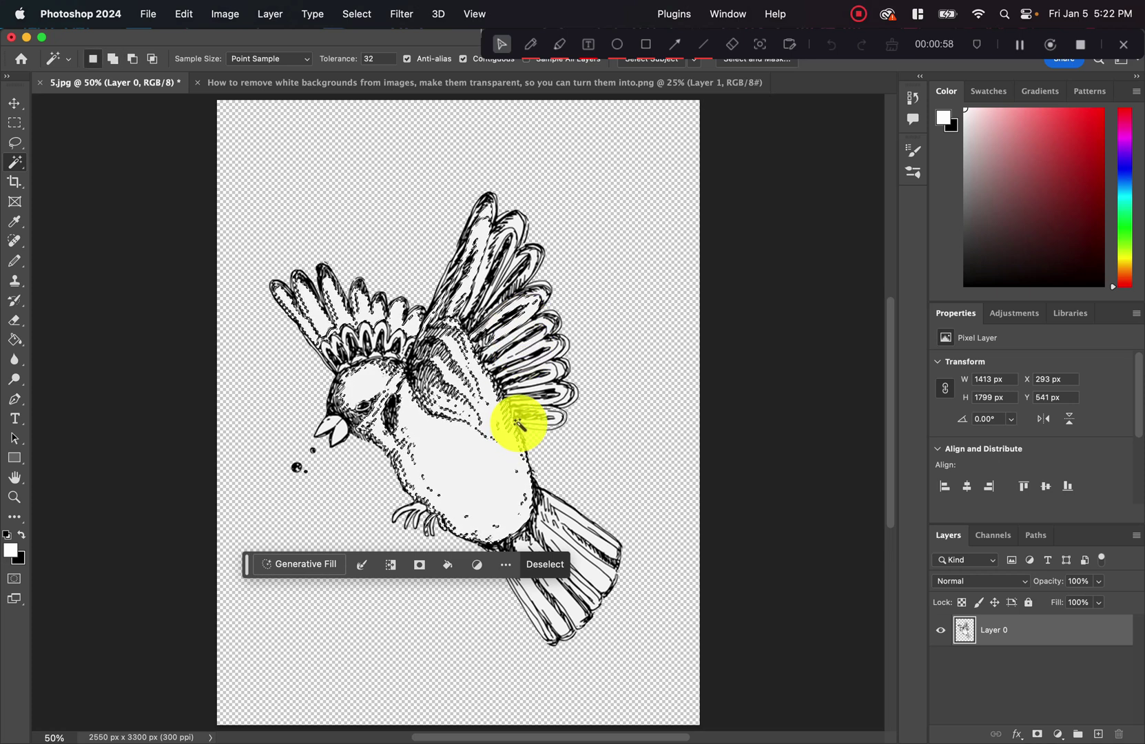
key("super+d")
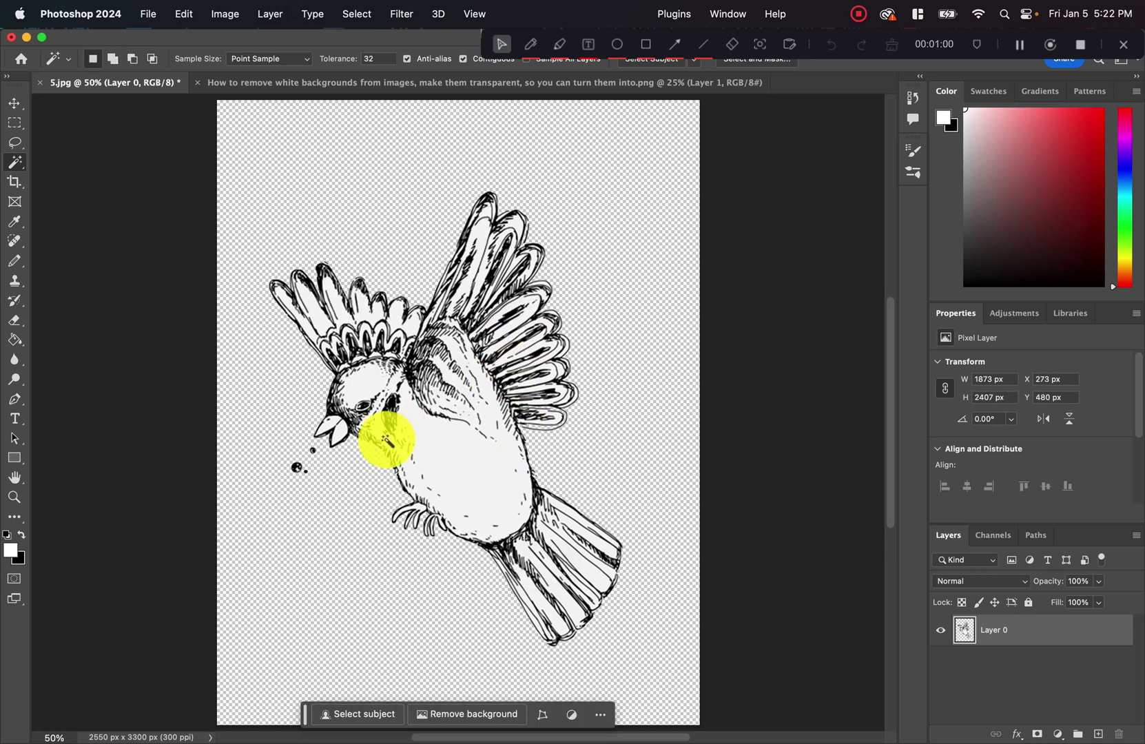
Delete all of the bird's grey interior fill using Select > Similar, leaving only black line art
left_click(21, 127)
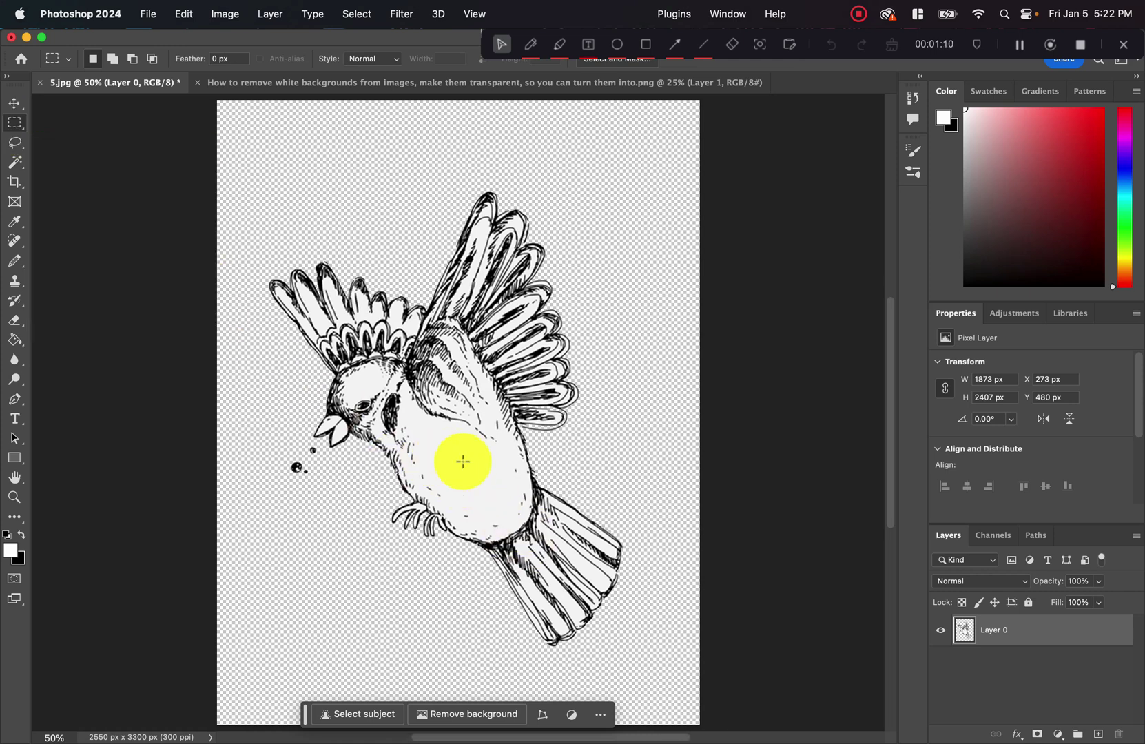
scroll(463, 462, "up", 3)
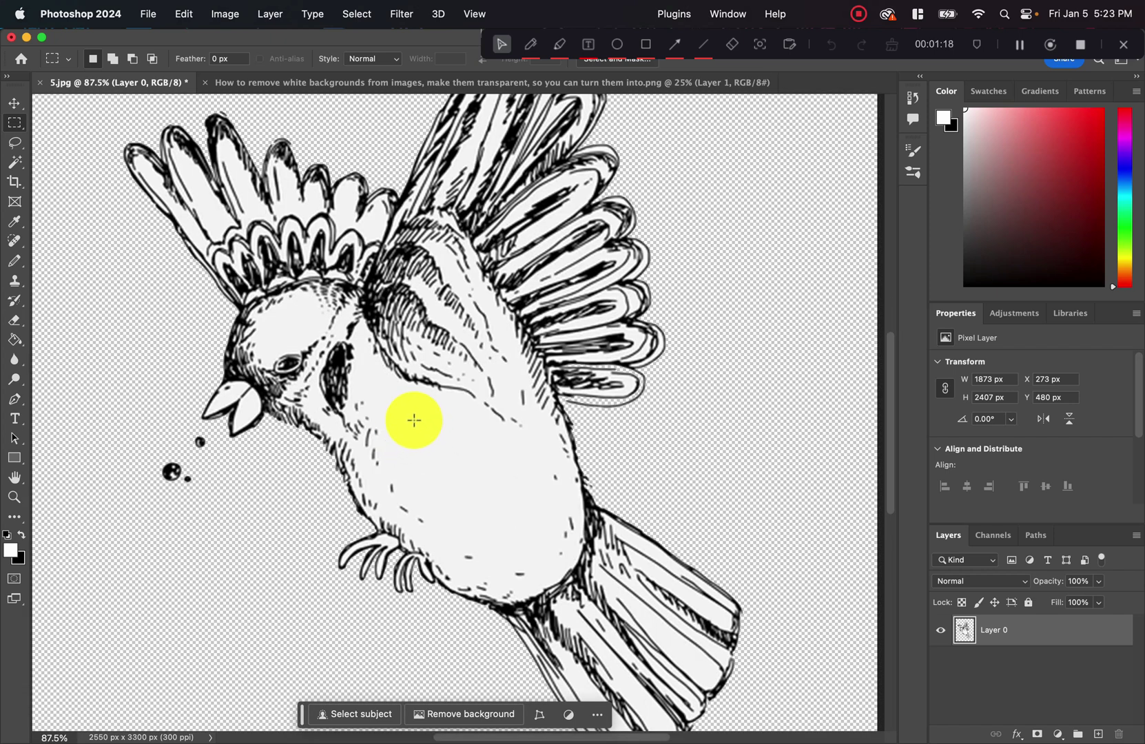
left_click_drag(414, 421, 452, 447)
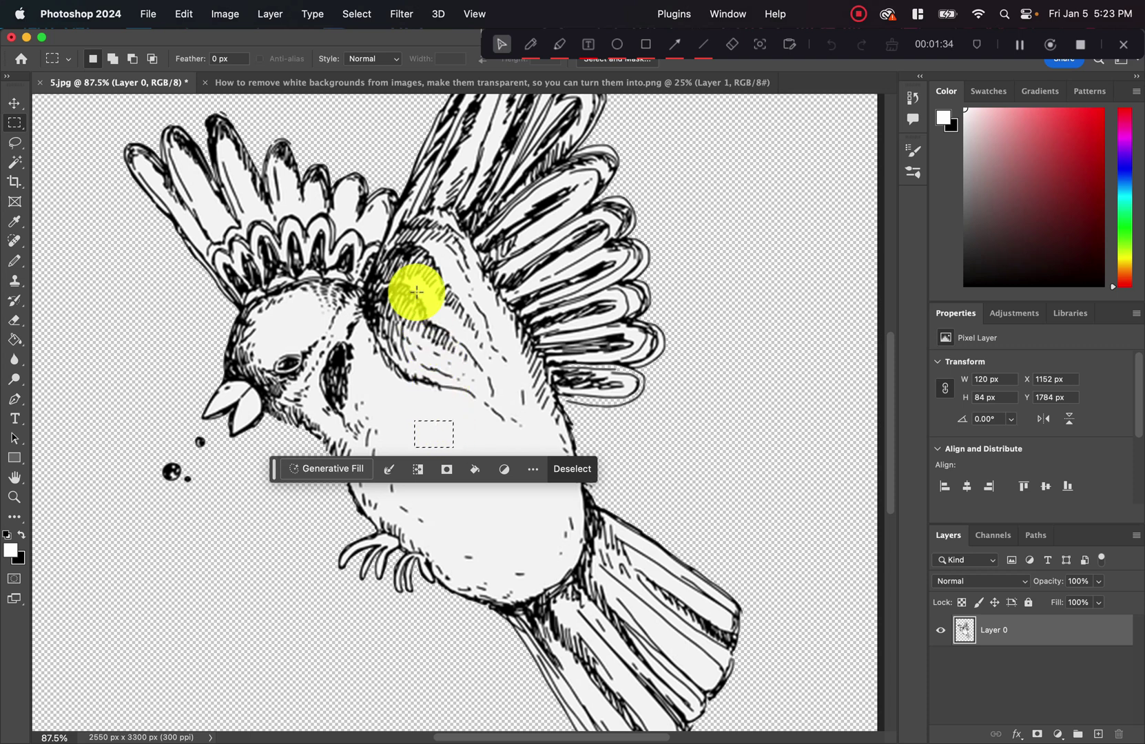
left_click(354, 14)
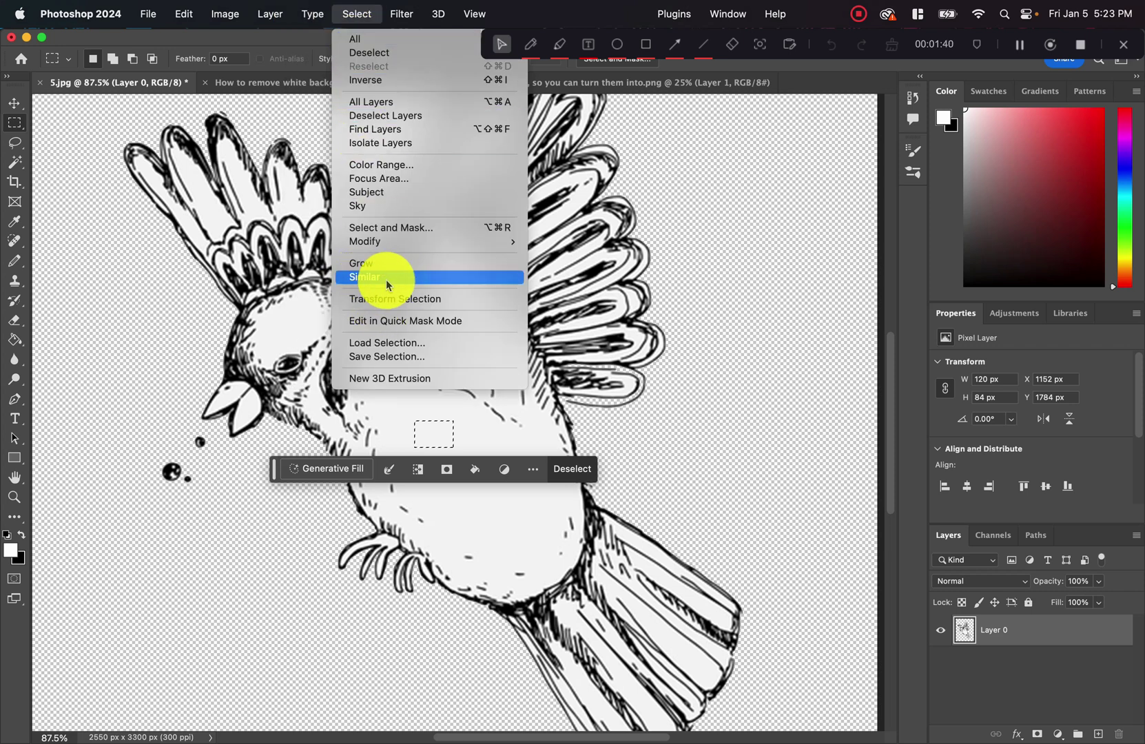
left_click(363, 280)
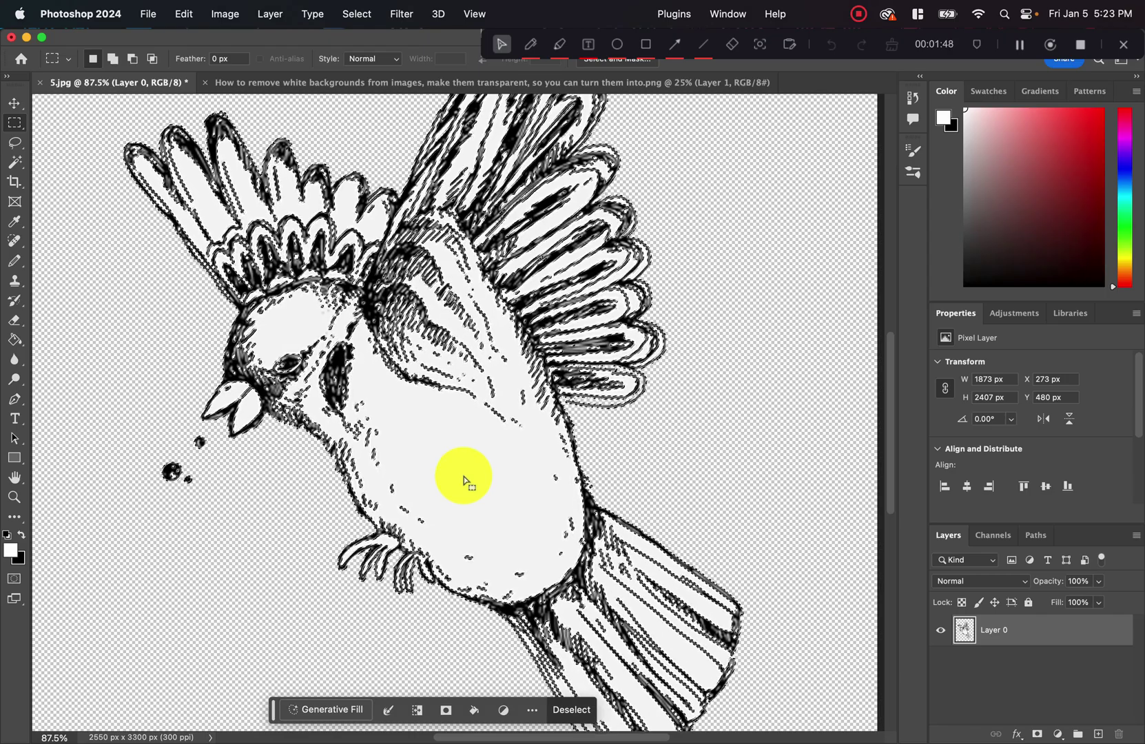
key("Delete")
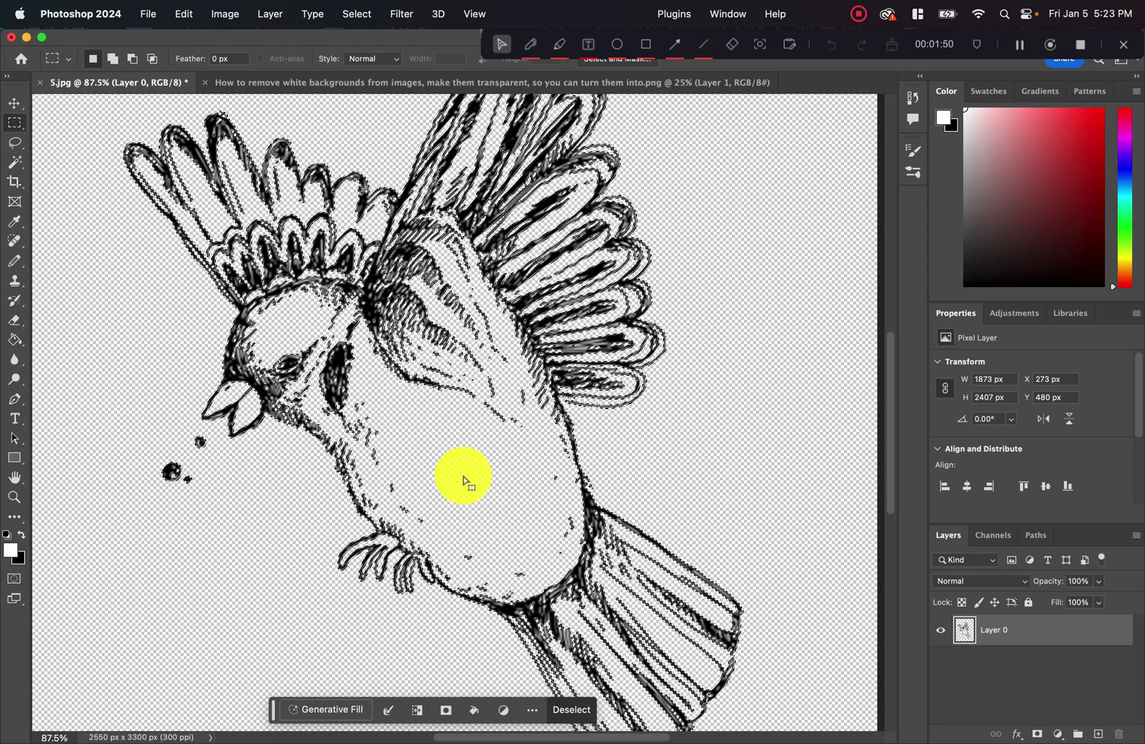
key("super+d")
scroll(432, 450, "right", 2)
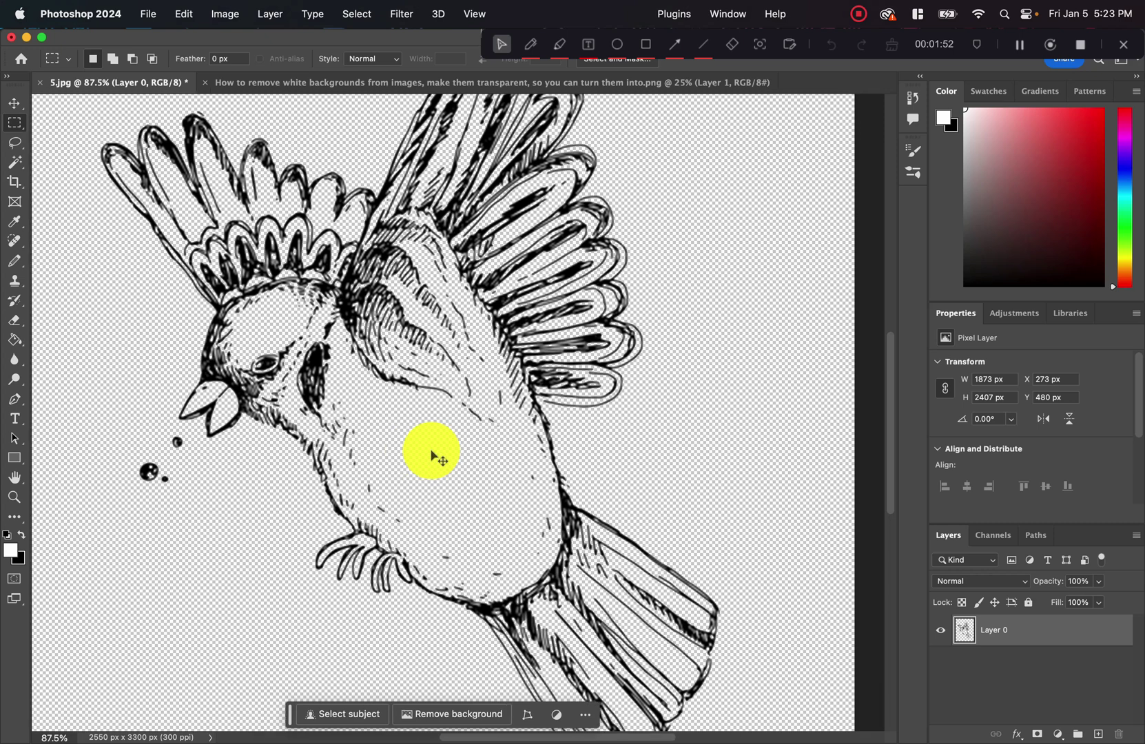
scroll(431, 450, "down", 3)
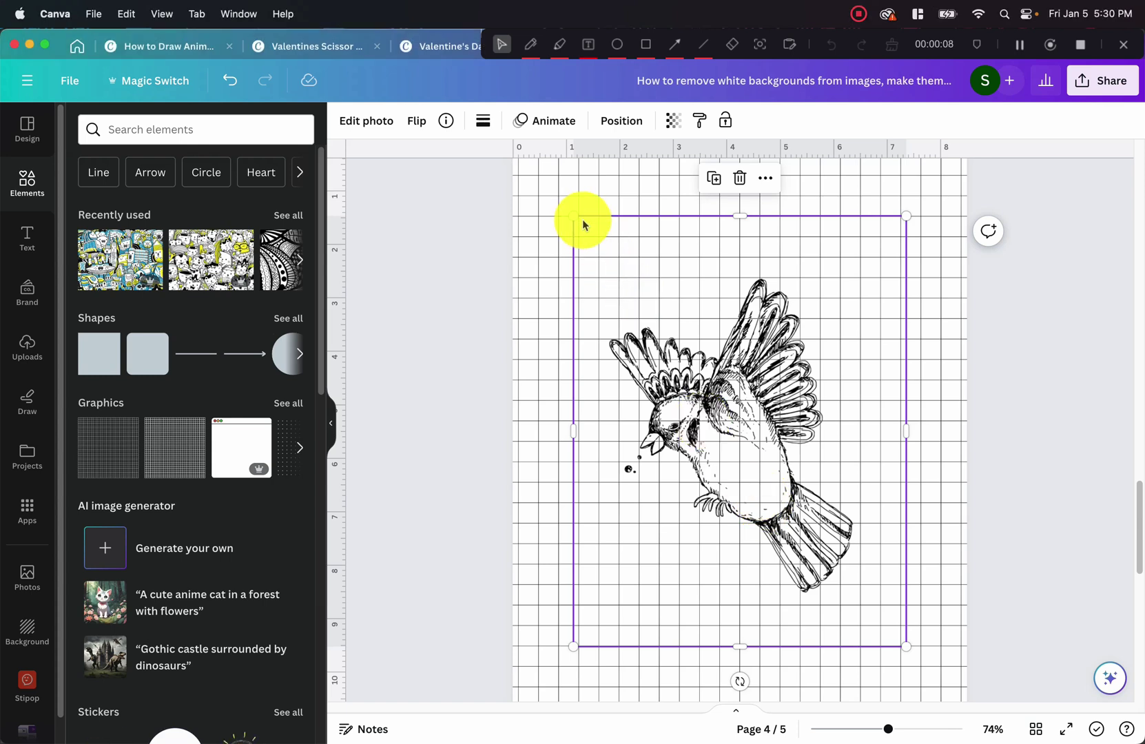
Enlarge the line-art bird from its corners, then select the colourful doodle image on page 5
left_click_drag(573, 215, 548, 181)
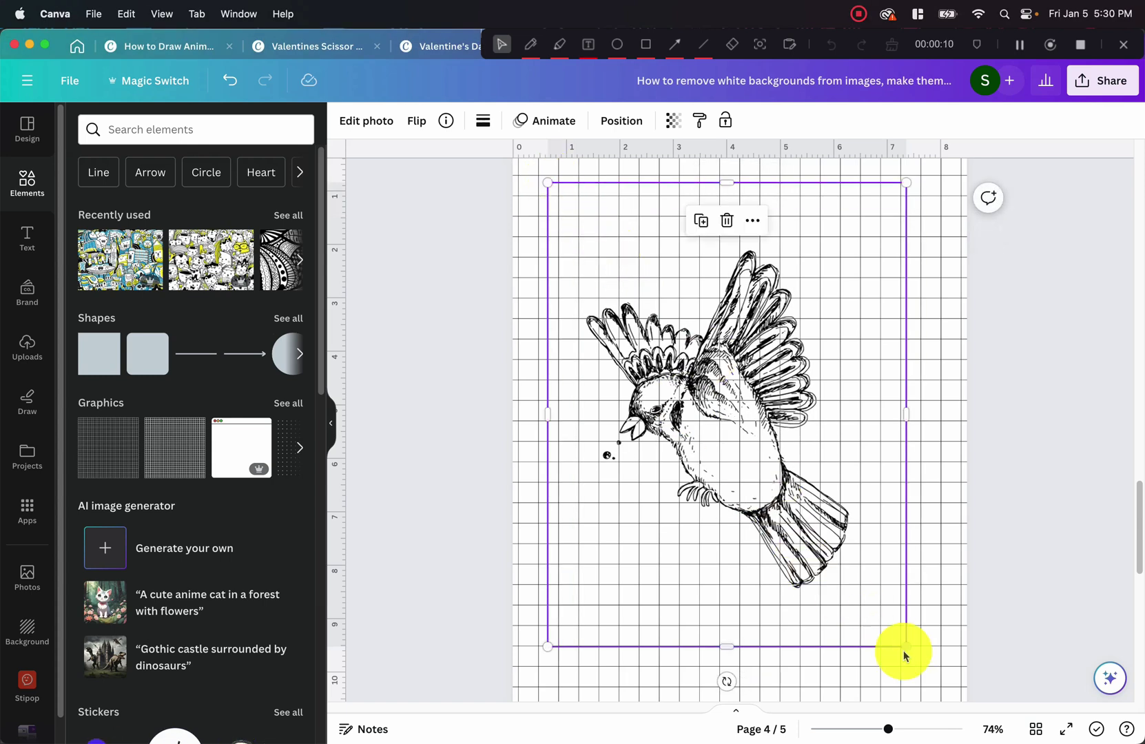
left_click_drag(906, 646, 928, 671)
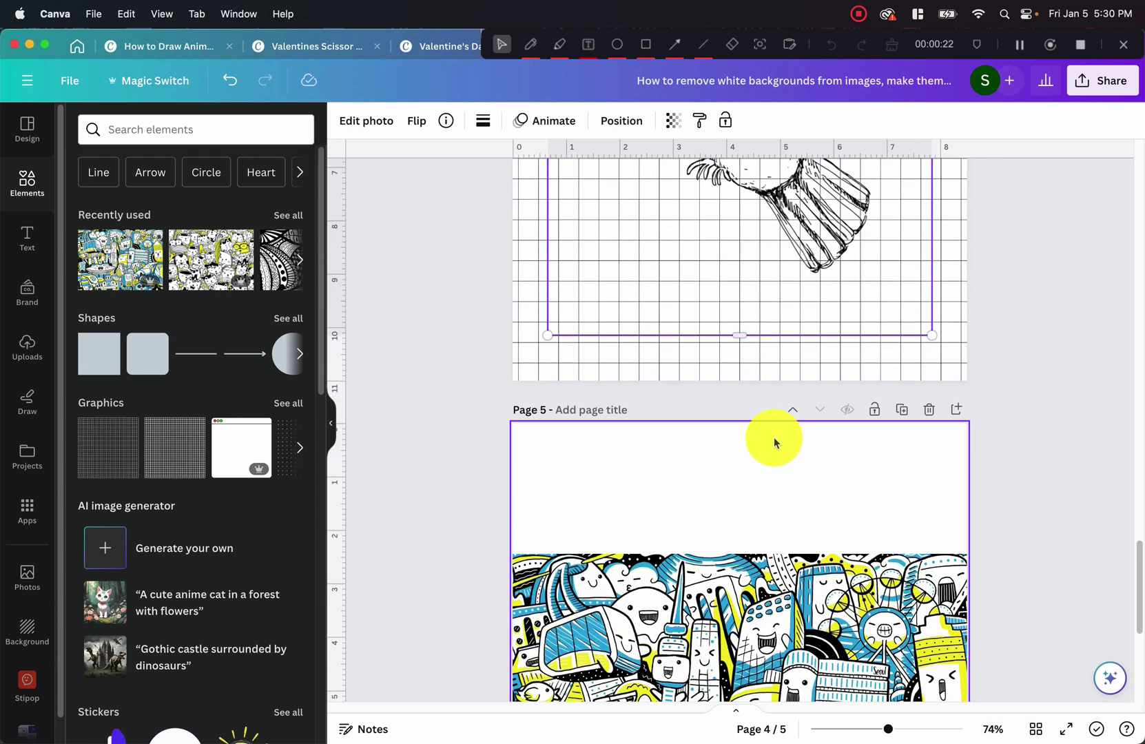
scroll(774, 441, "down", 5)
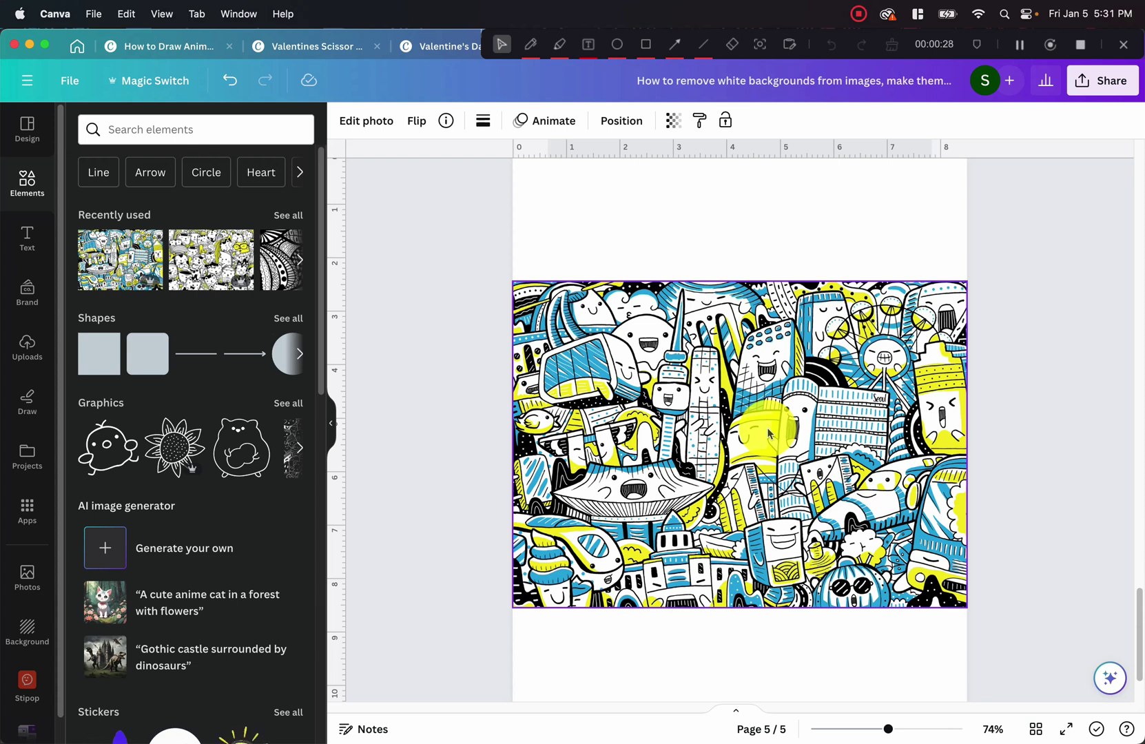
left_click(774, 496)
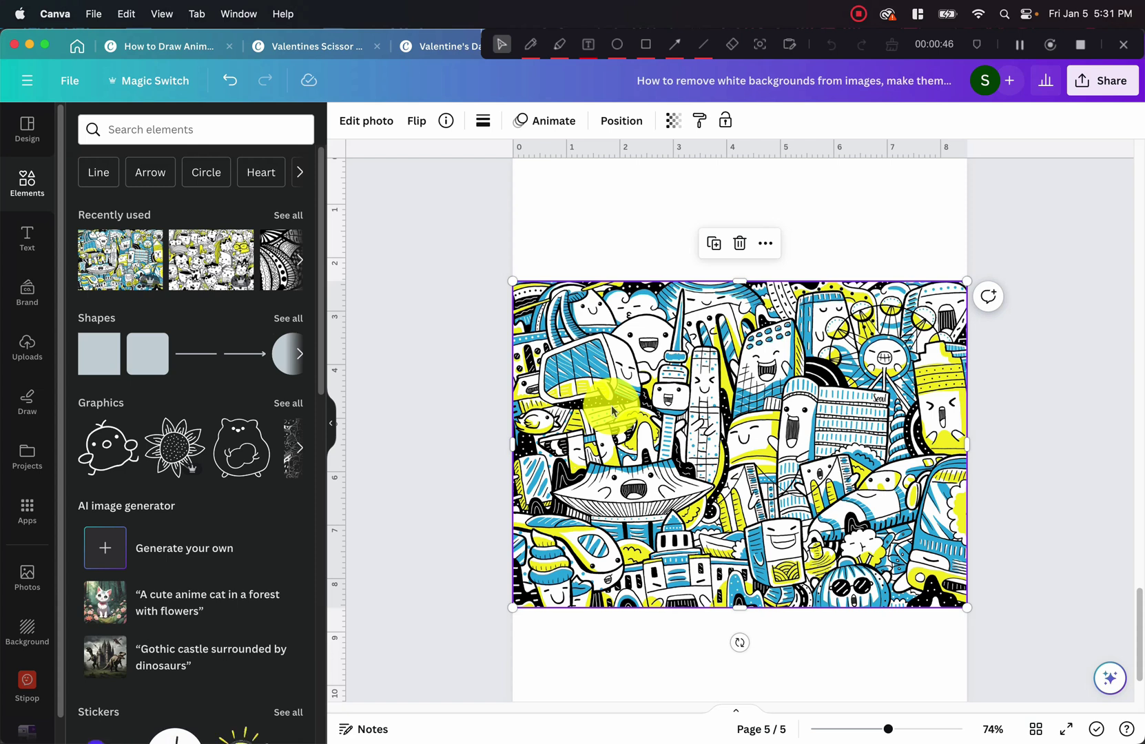
Try Canva's BG Remover on the doodle cityscape; it warns that no background was detected
left_click(371, 123)
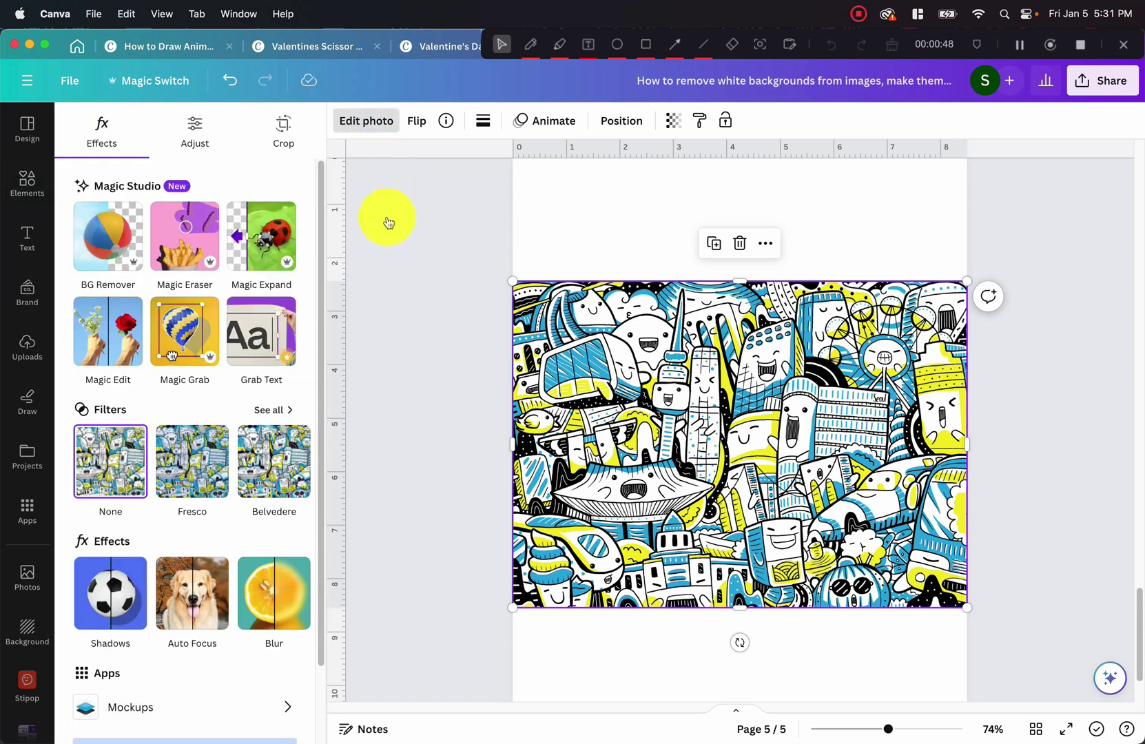
left_click(107, 244)
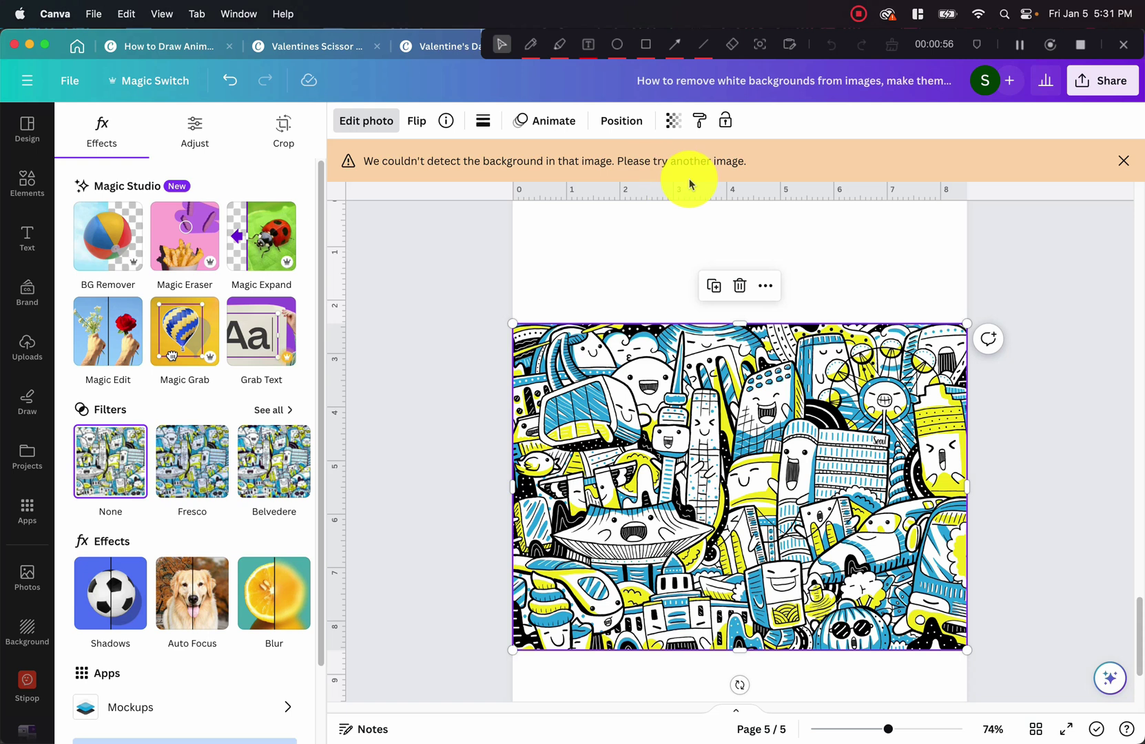
left_click(856, 255)
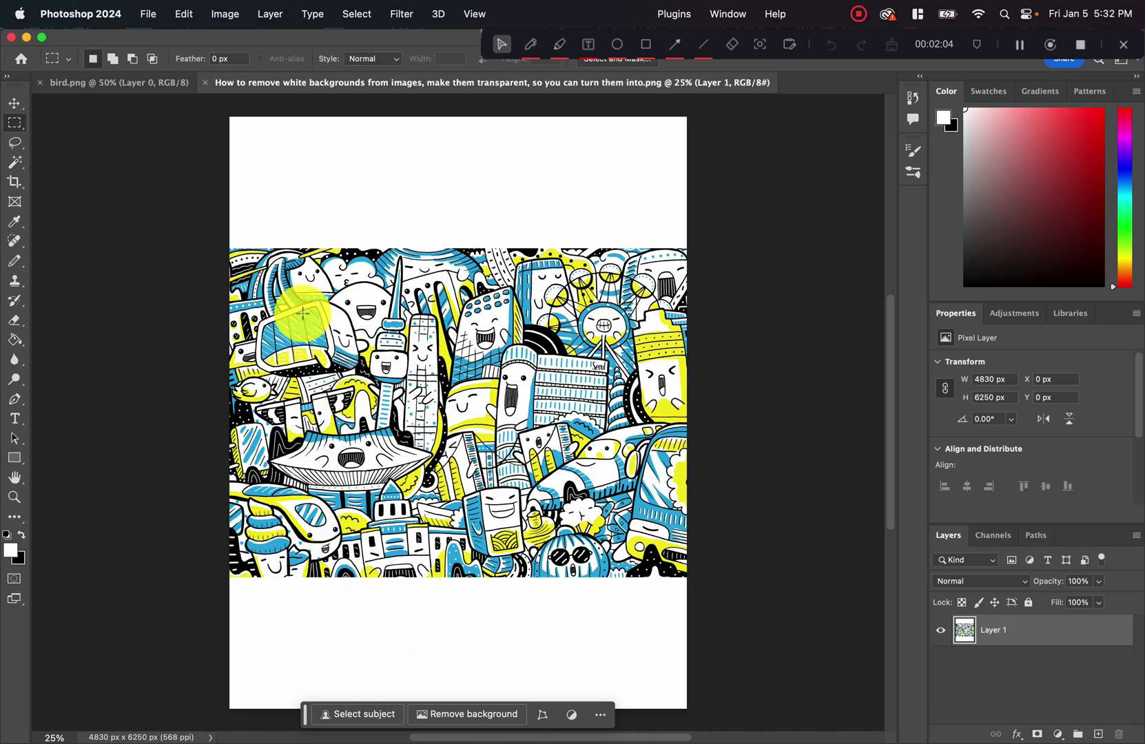
Select a white patch, grow it across connected white areas, and delete them to transparency
scroll(386, 238, "up", 5)
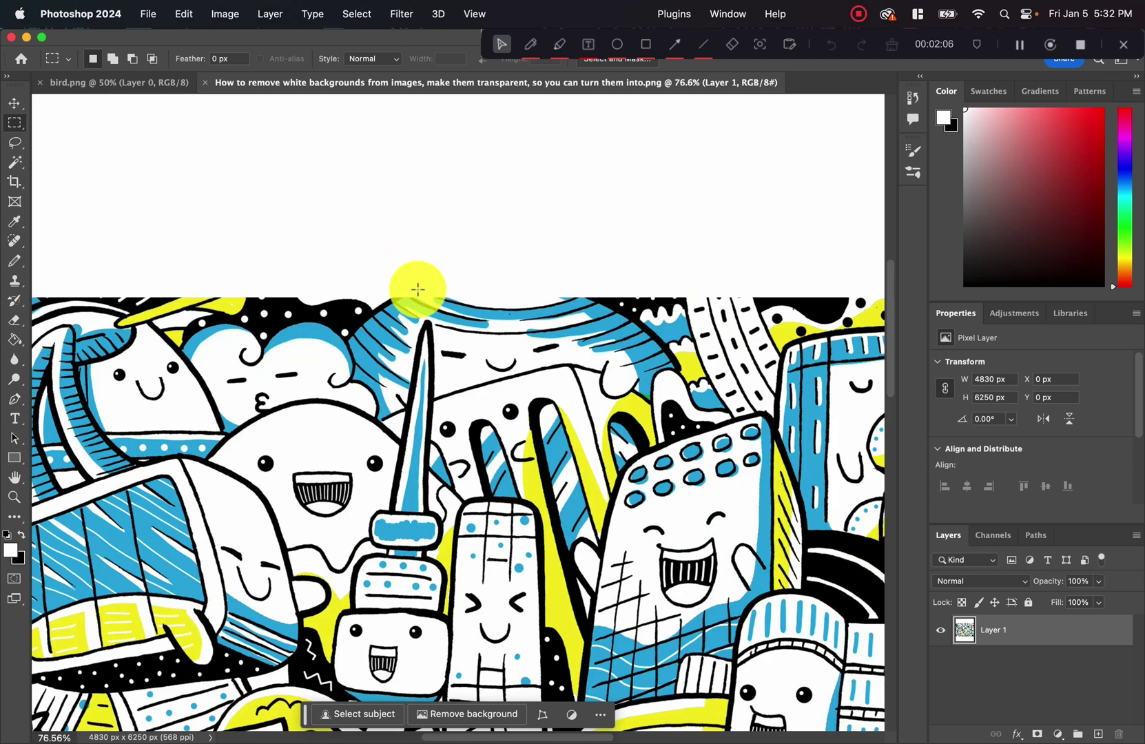
scroll(418, 289, "down", 5)
scroll(460, 317, "down", 2)
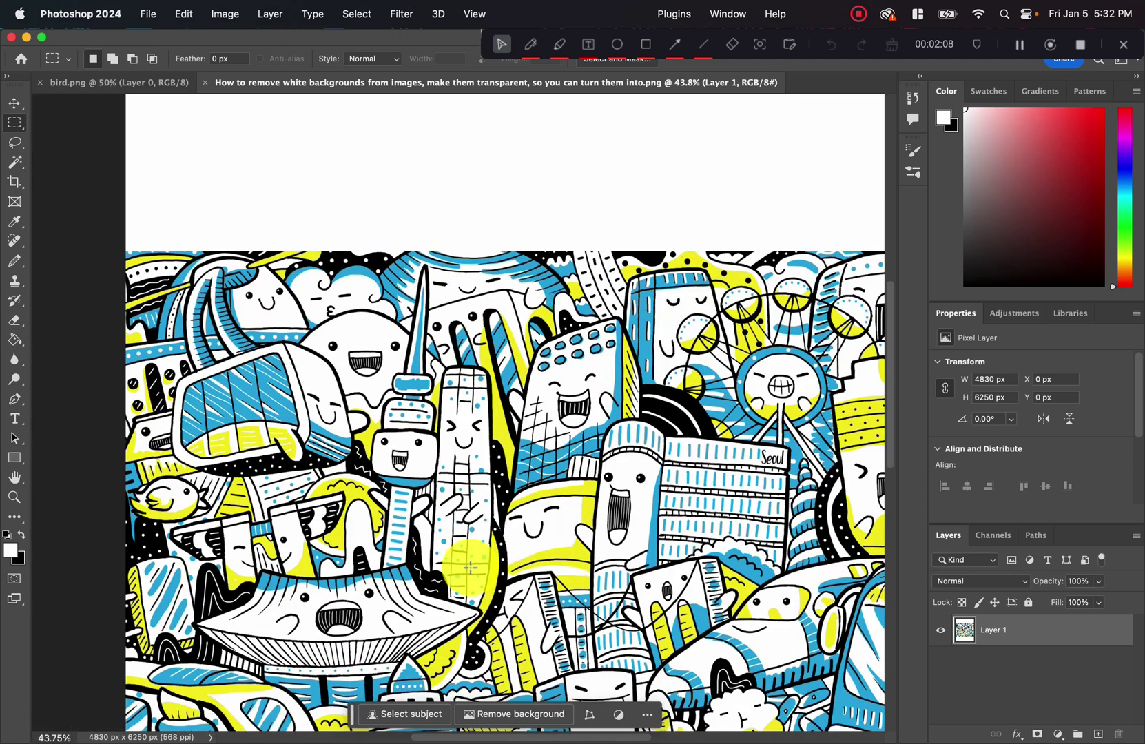
left_click_drag(490, 735, 524, 731)
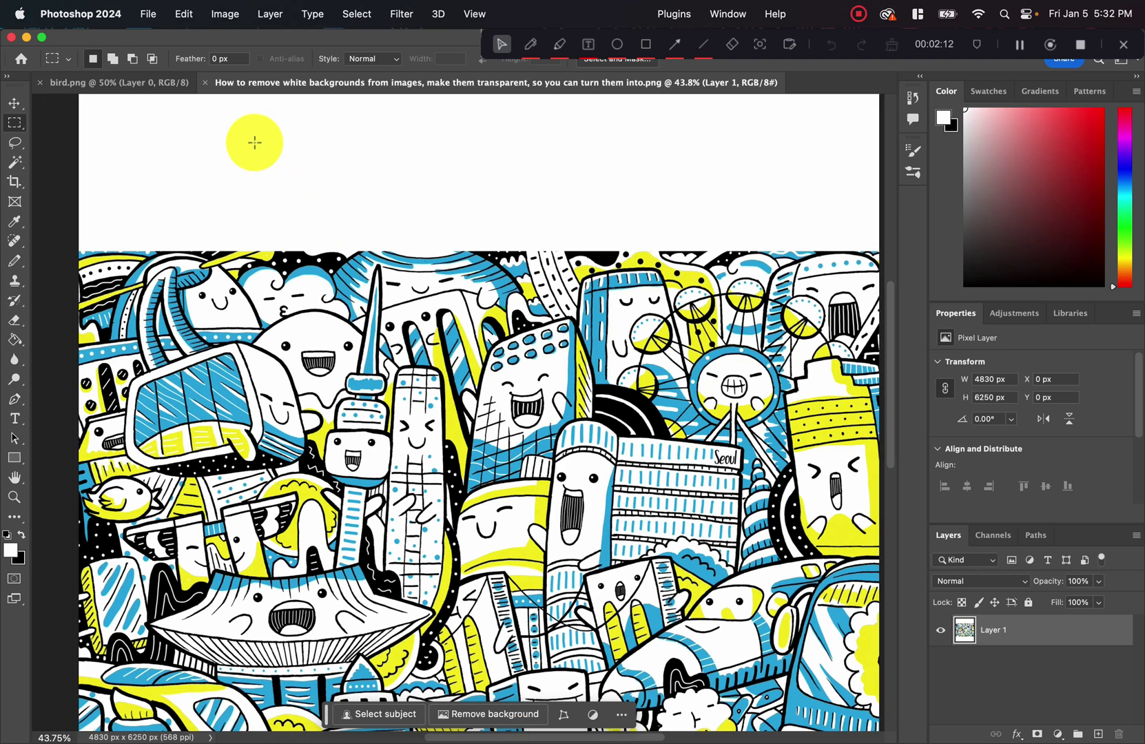
left_click_drag(254, 142, 320, 171)
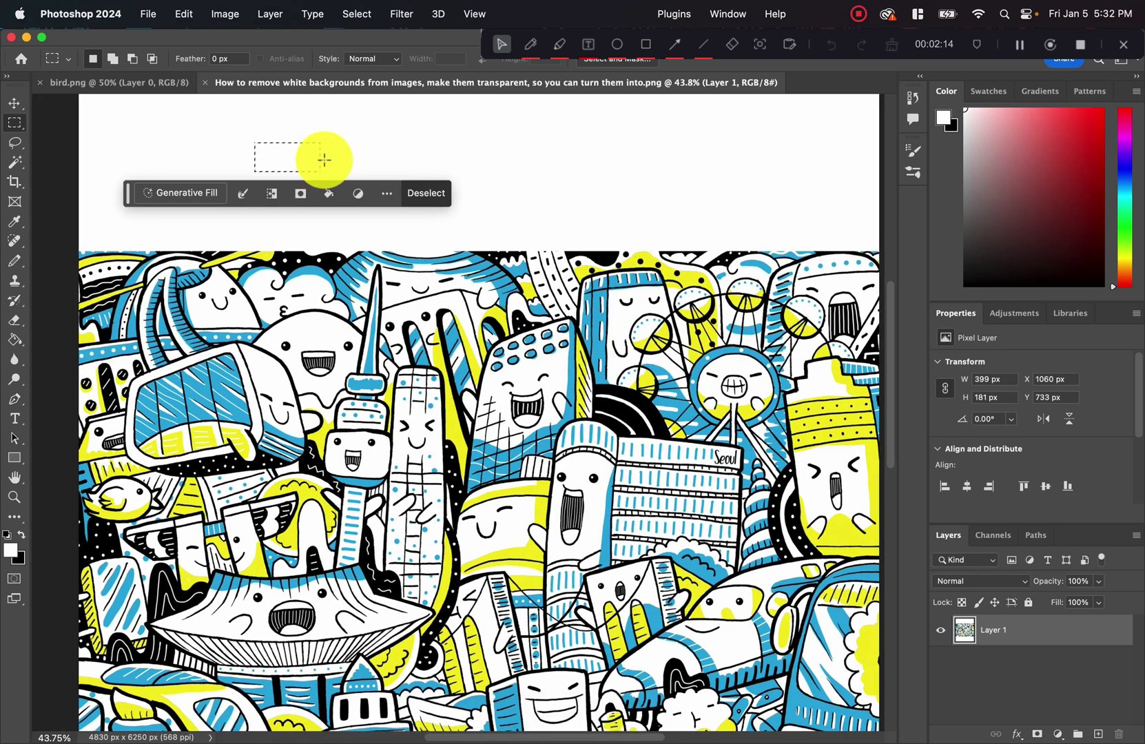
left_click(354, 13)
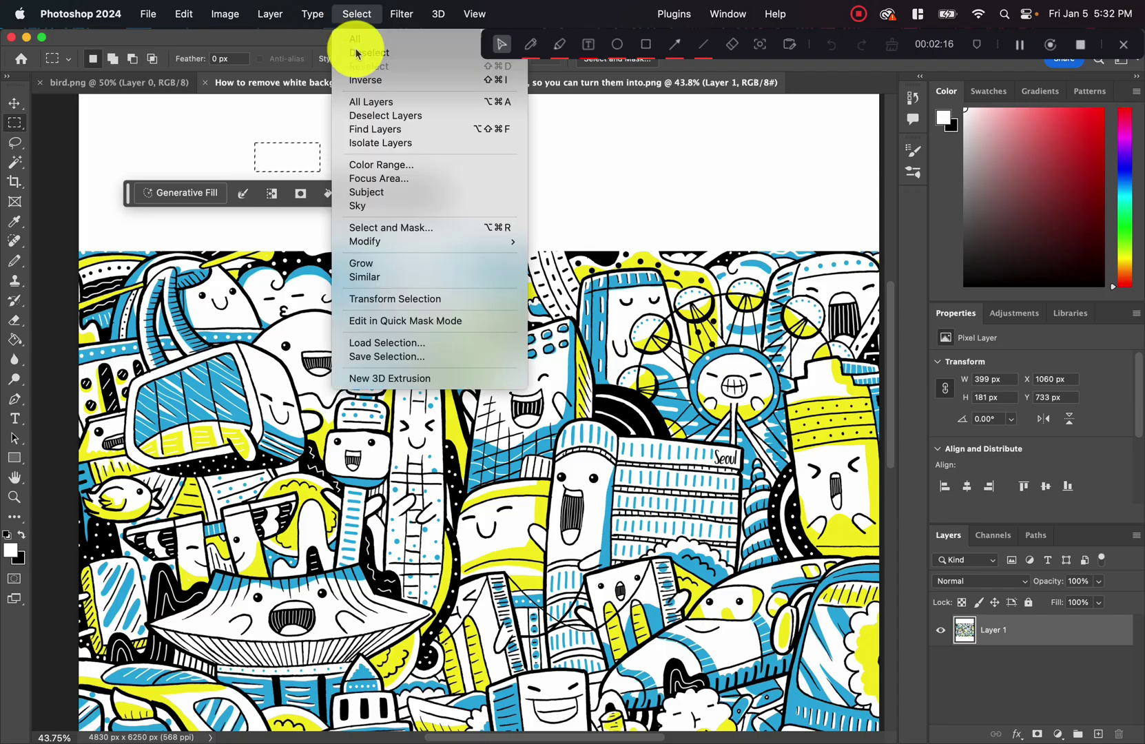
left_click(390, 264)
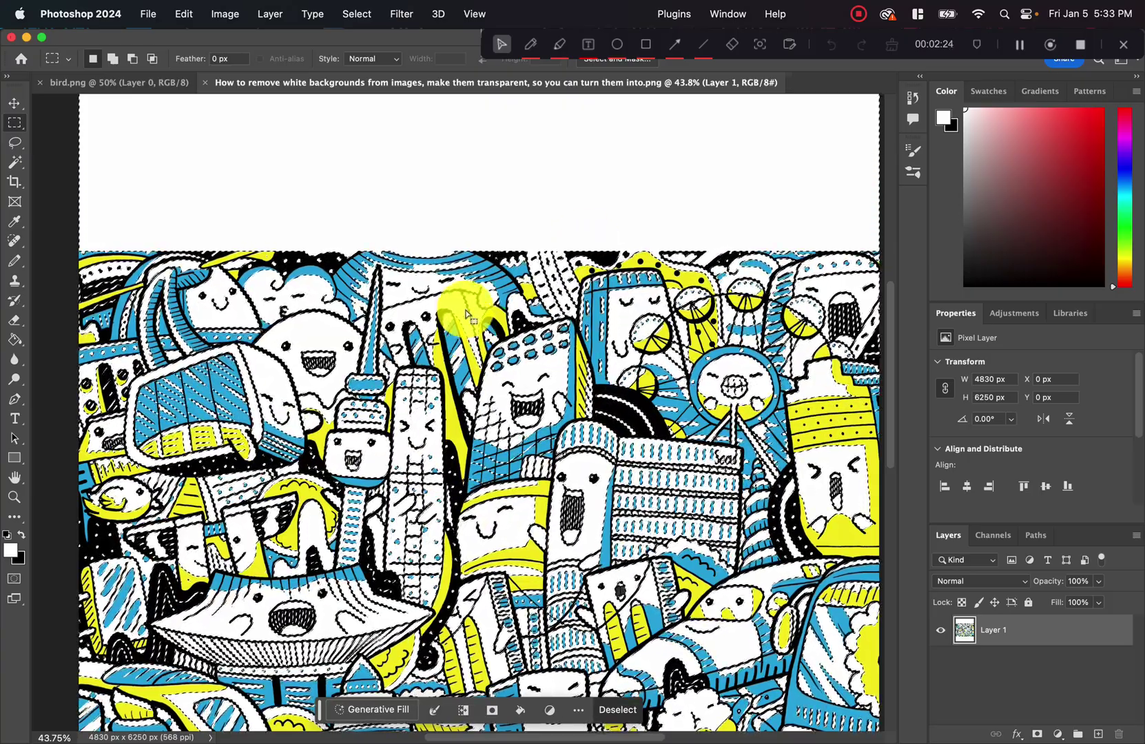
key("Delete")
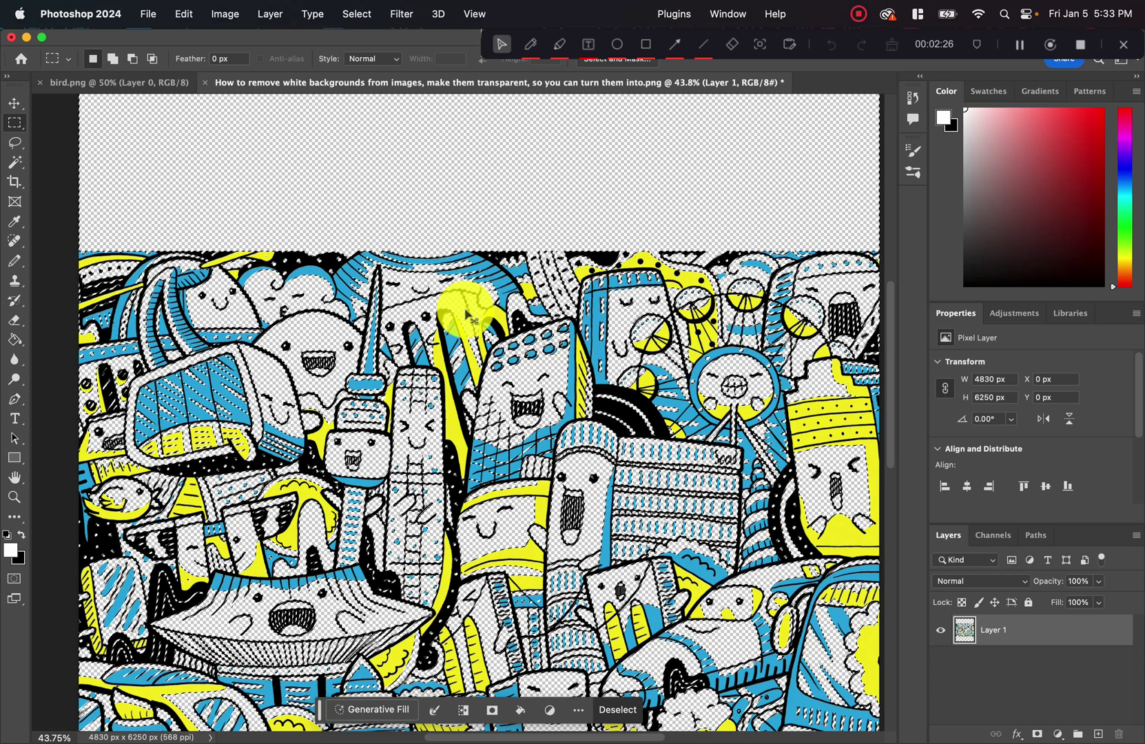
key("super+d")
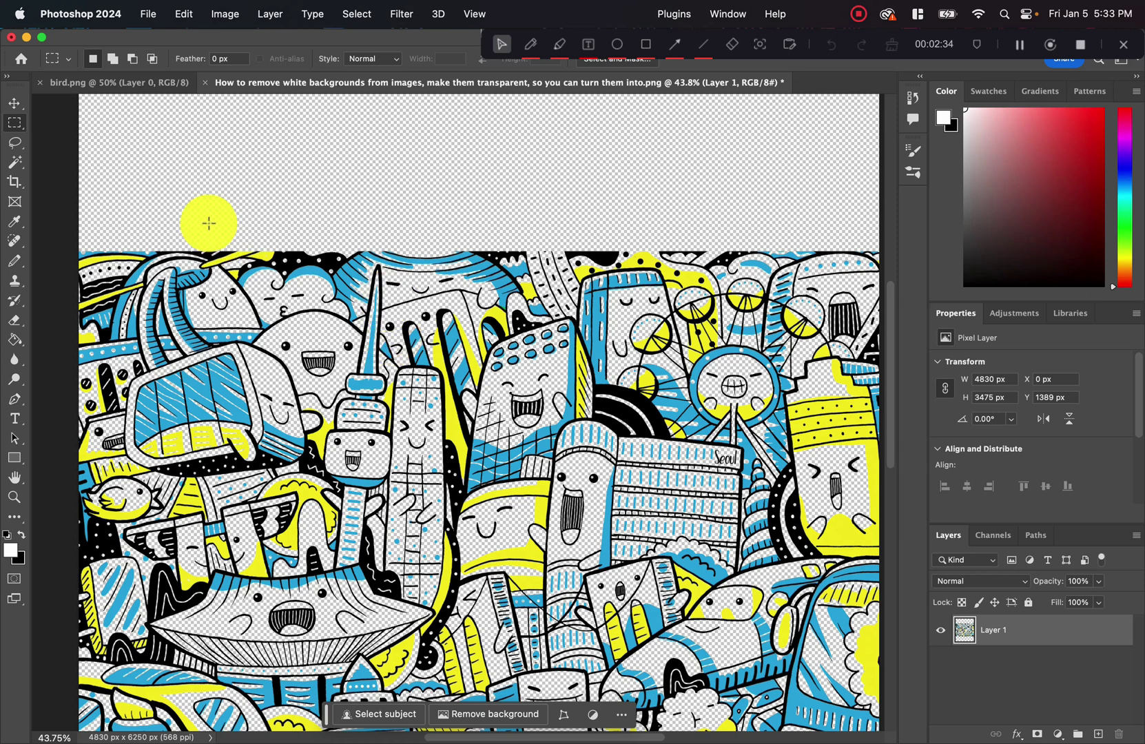
Select a blue patch, extend it to all similar blue fills, and delete them
scroll(277, 394, "left", 2)
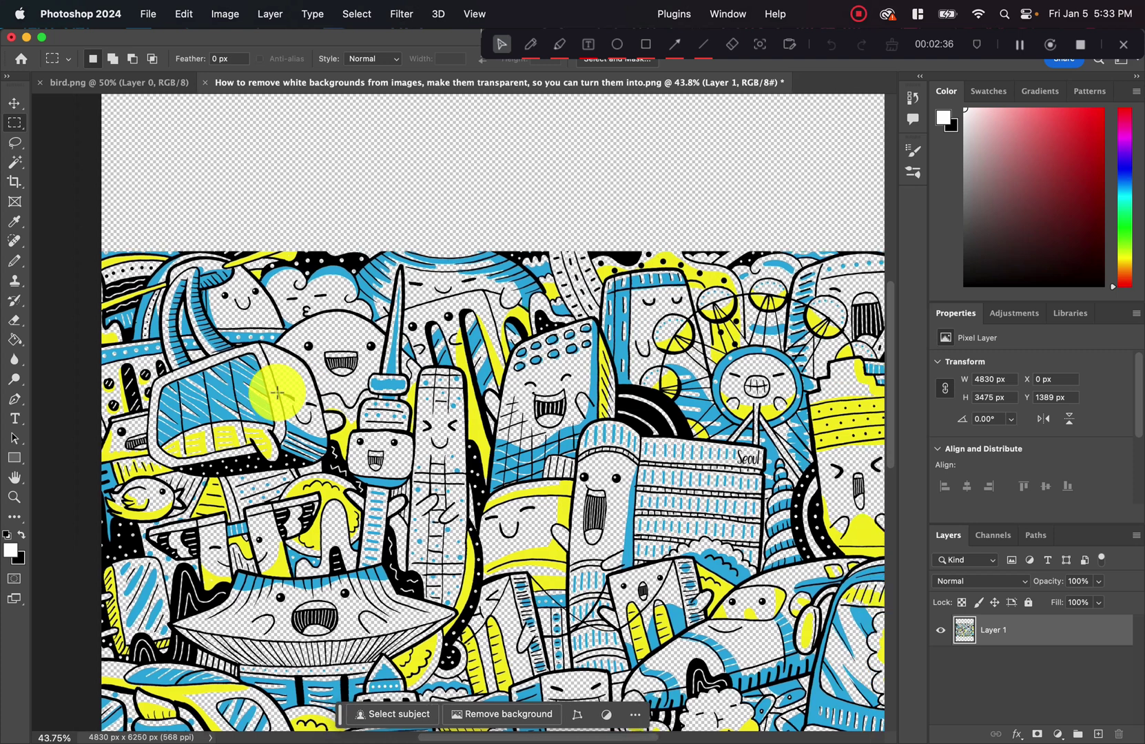
scroll(278, 394, "up", 5)
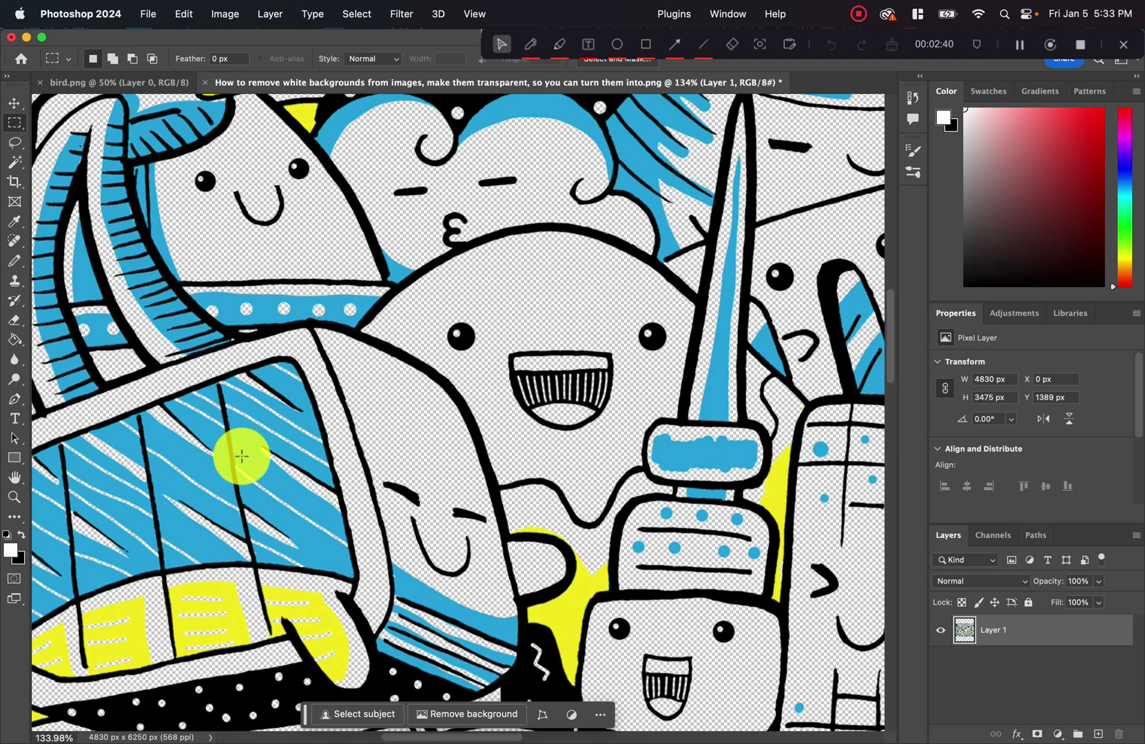
left_click_drag(242, 456, 256, 472)
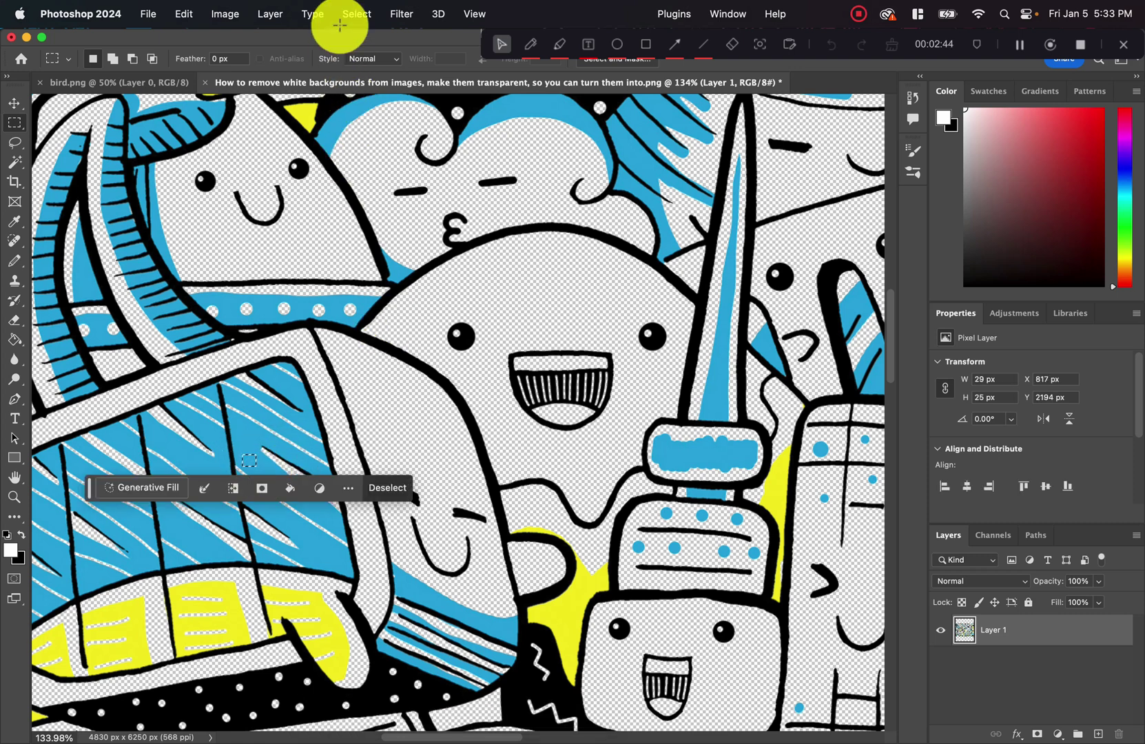
left_click(359, 13)
left_click(378, 276)
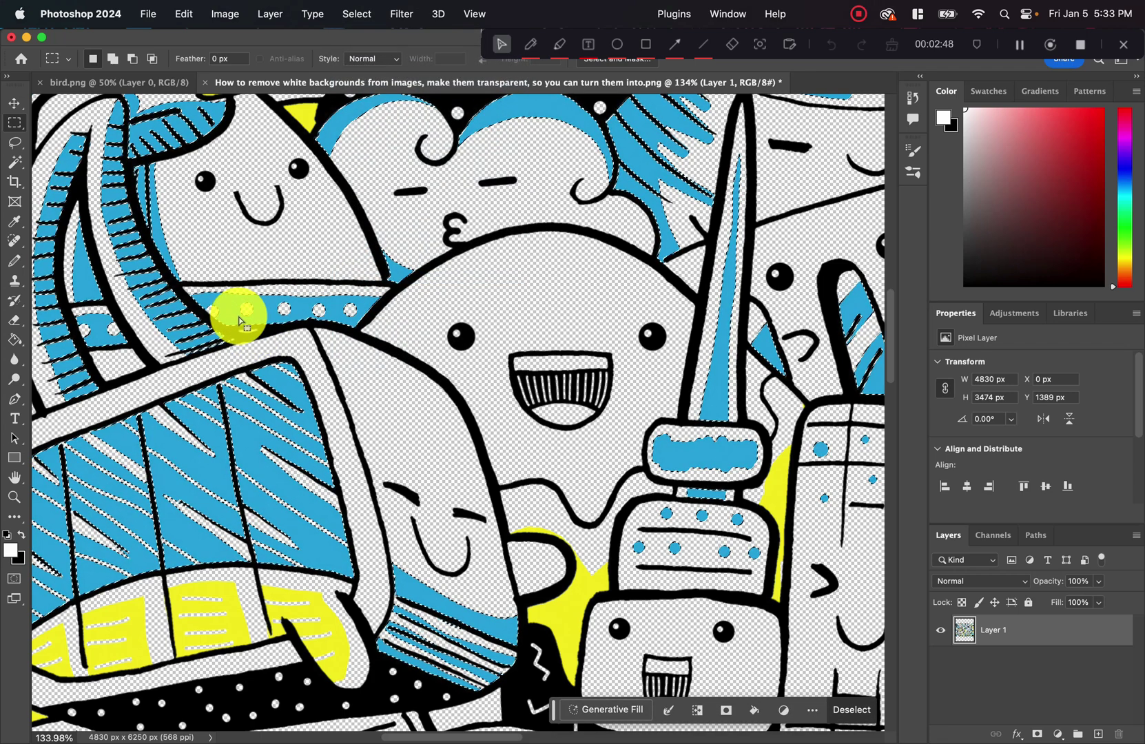
scroll(238, 316, "down", 3)
scroll(238, 313, "down", 3)
scroll(238, 321, "up", 2)
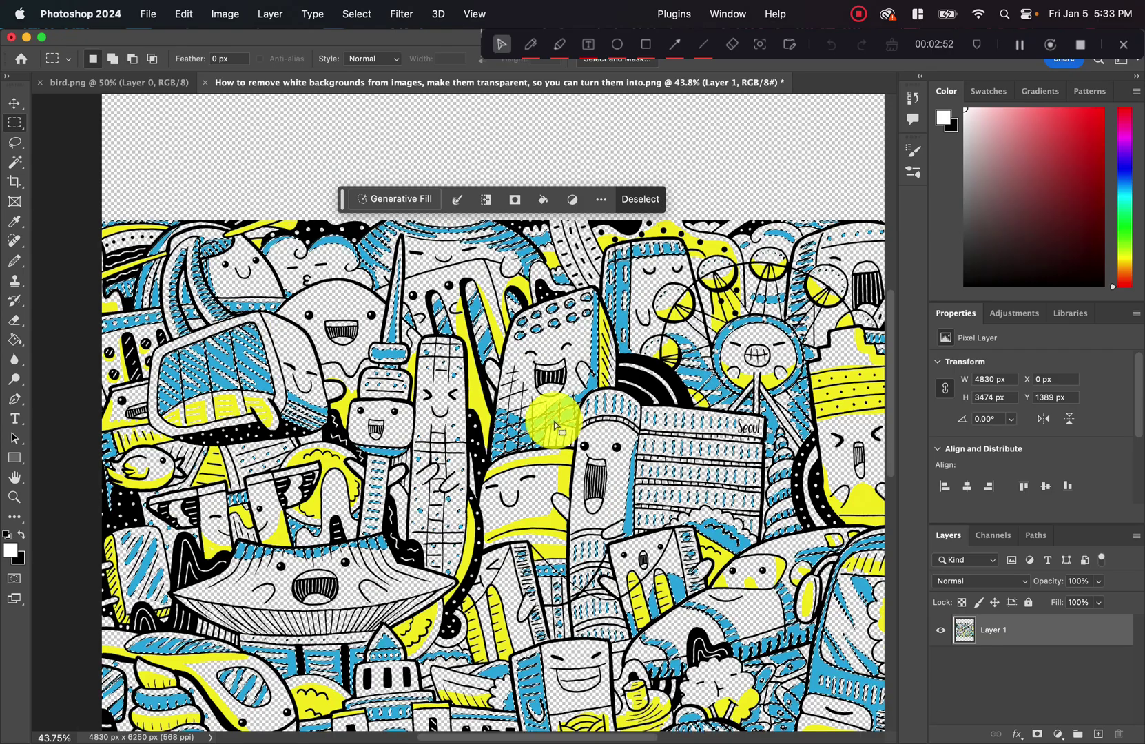
key("Delete")
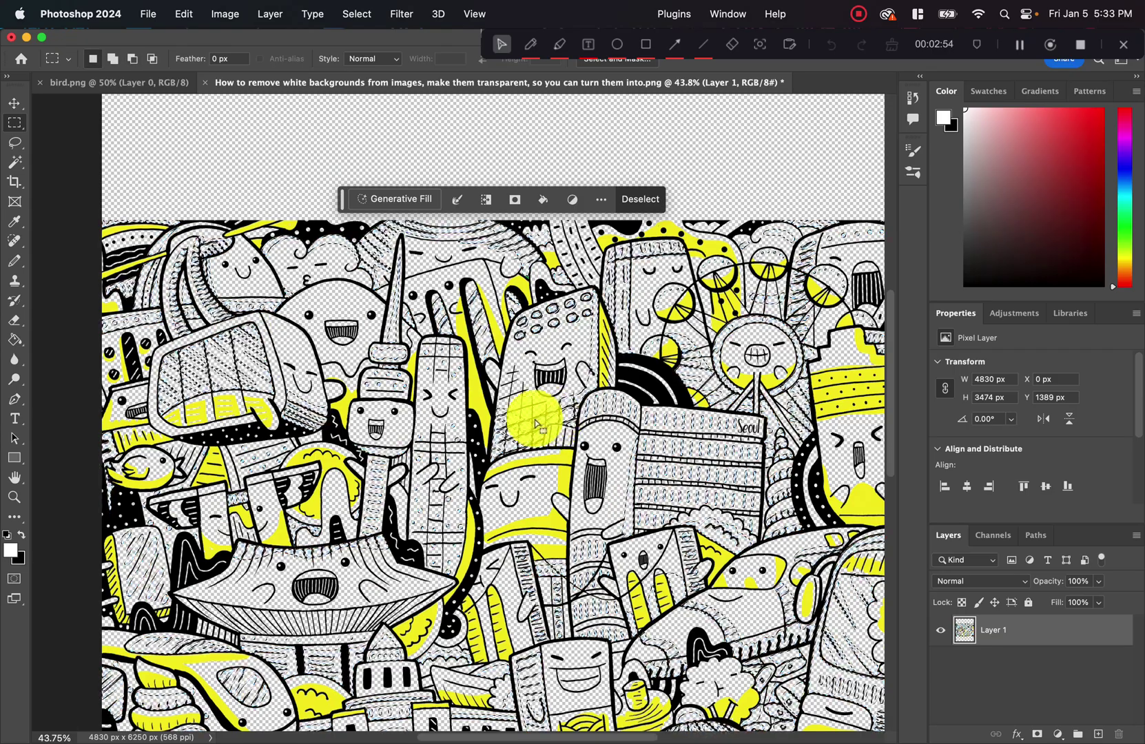
key("super+d")
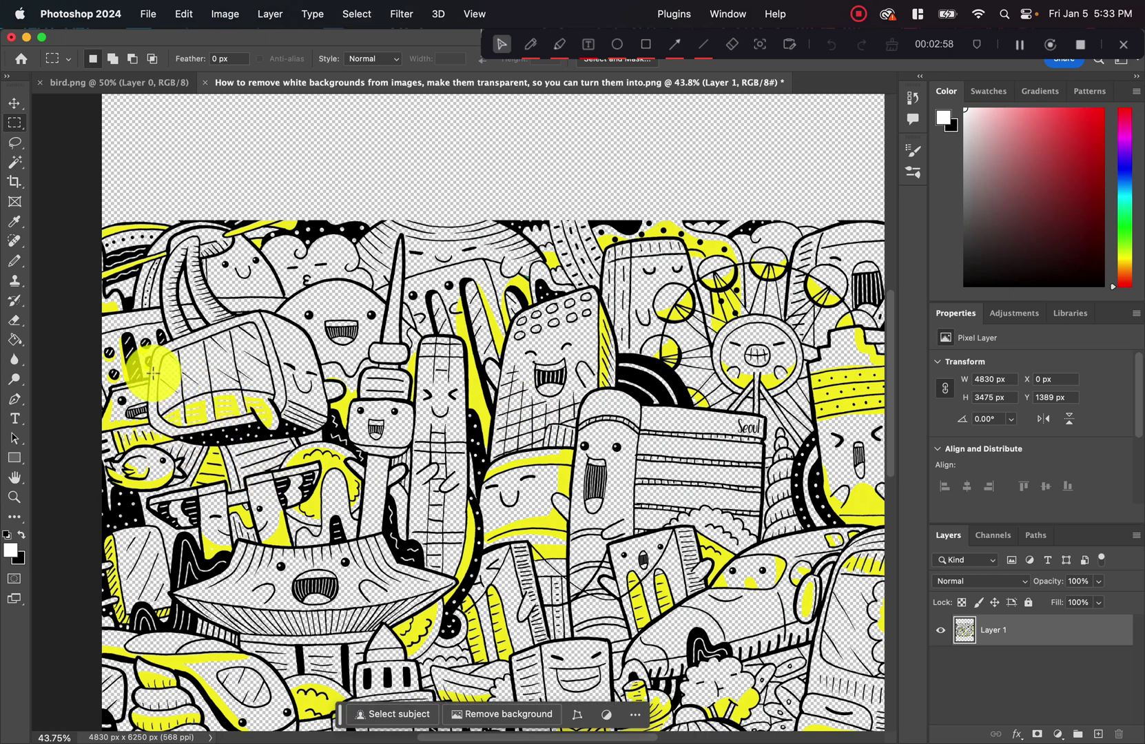
Select a yellow patch, extend it to every similar yellow fill, and delete them, leaving black lines
scroll(140, 370, "up", 6)
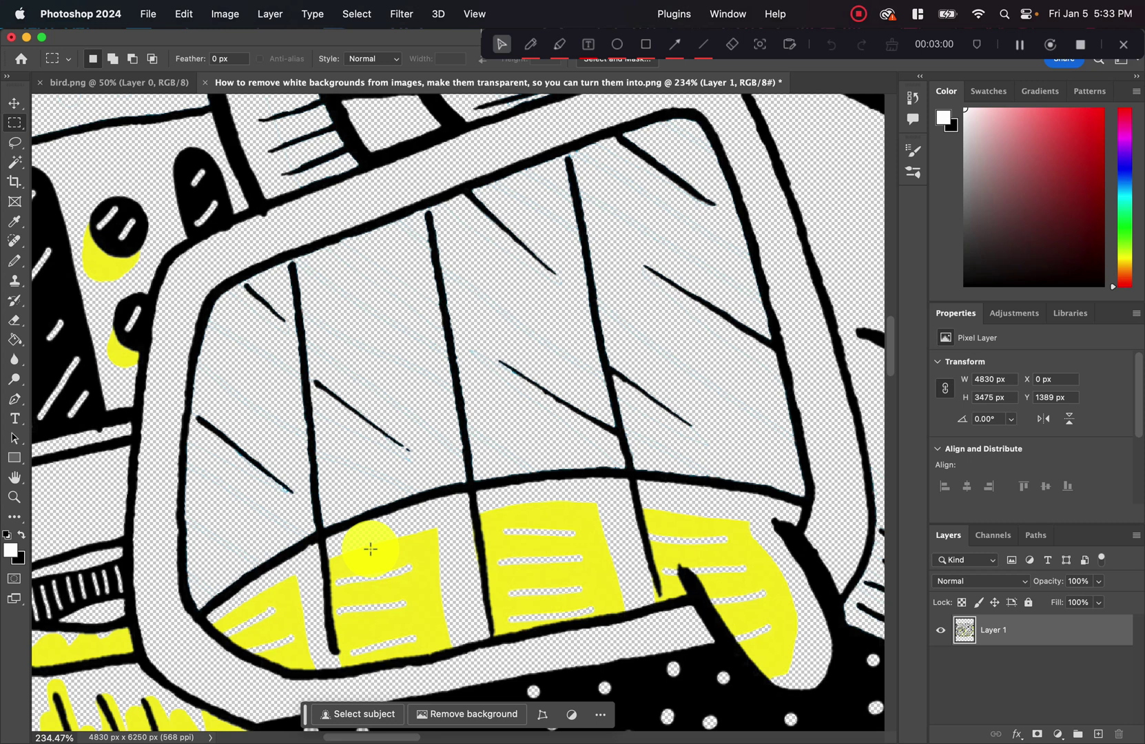
left_click_drag(371, 549, 399, 563)
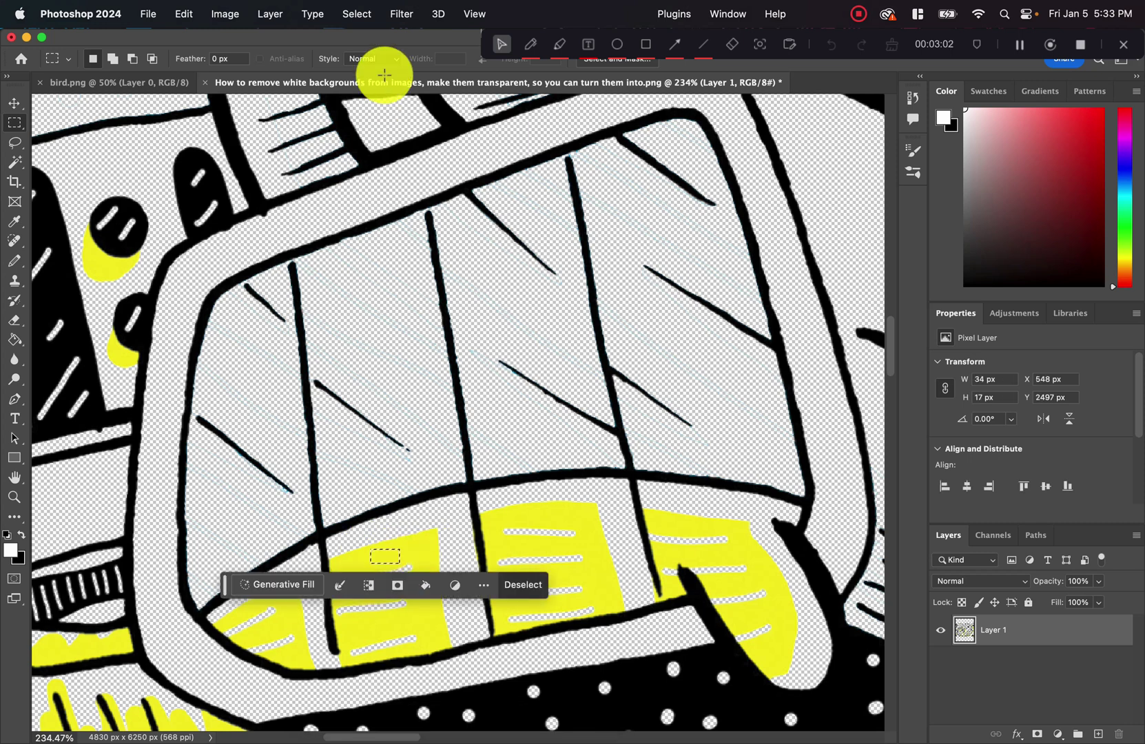
left_click(367, 13)
left_click(394, 275)
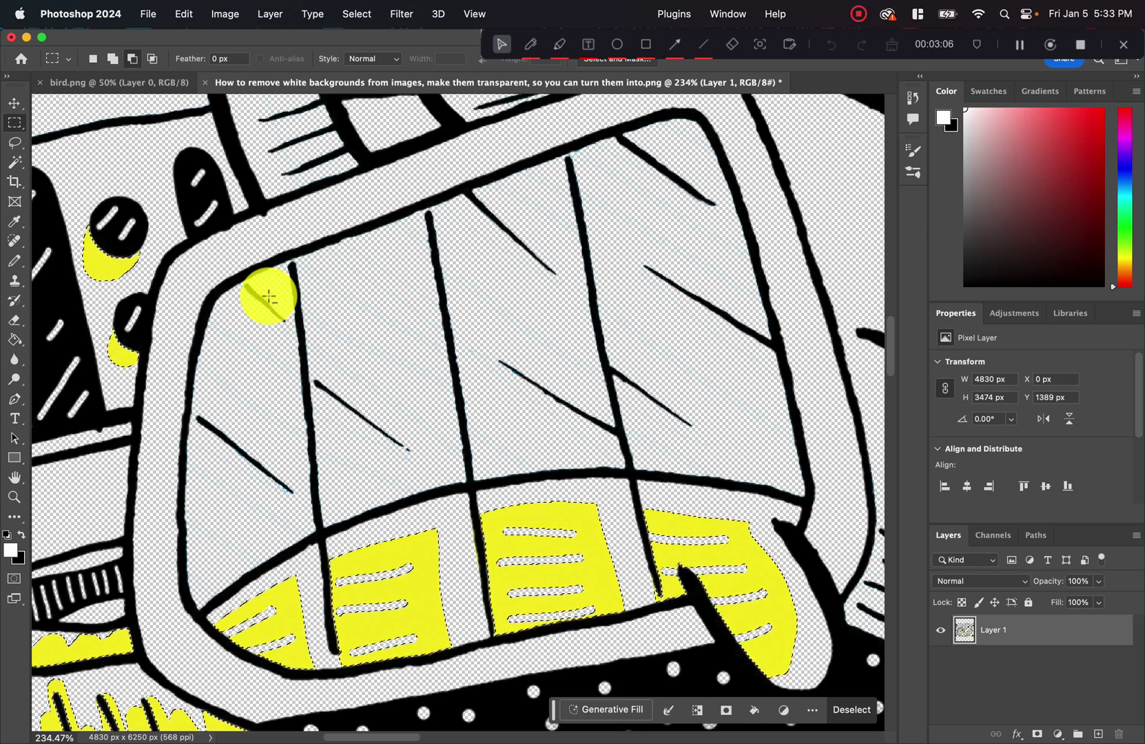
scroll(255, 286, "down", 10)
scroll(247, 278, "up", 3)
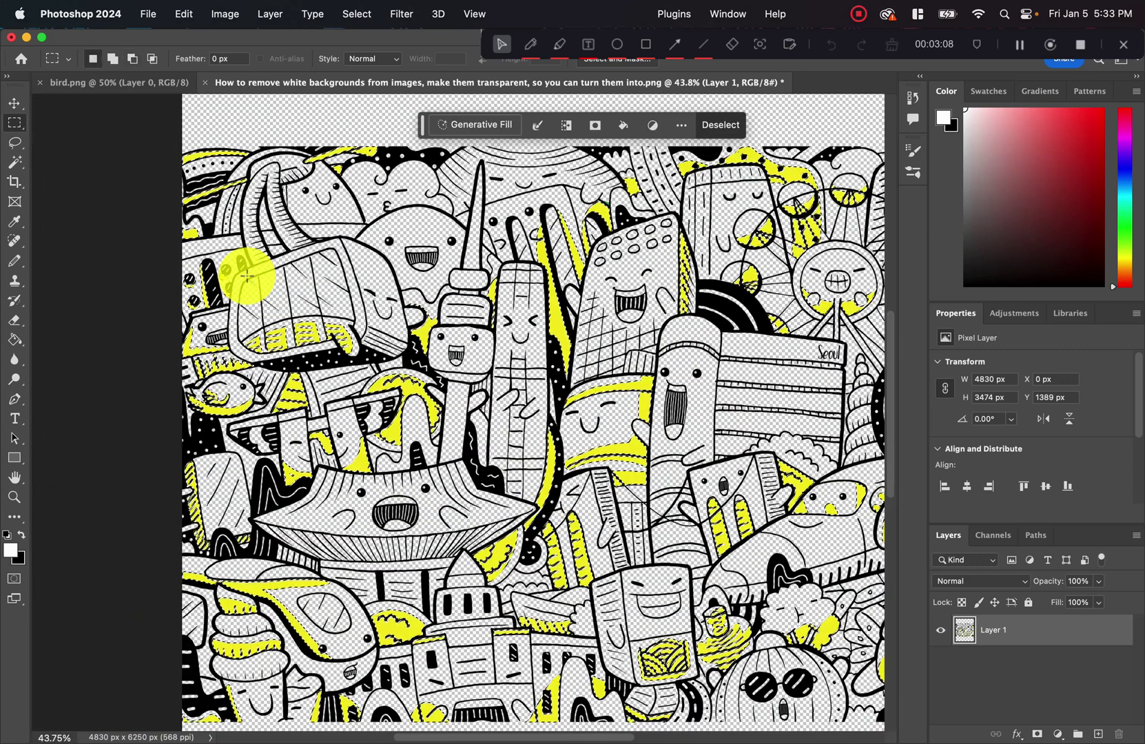
key("Delete")
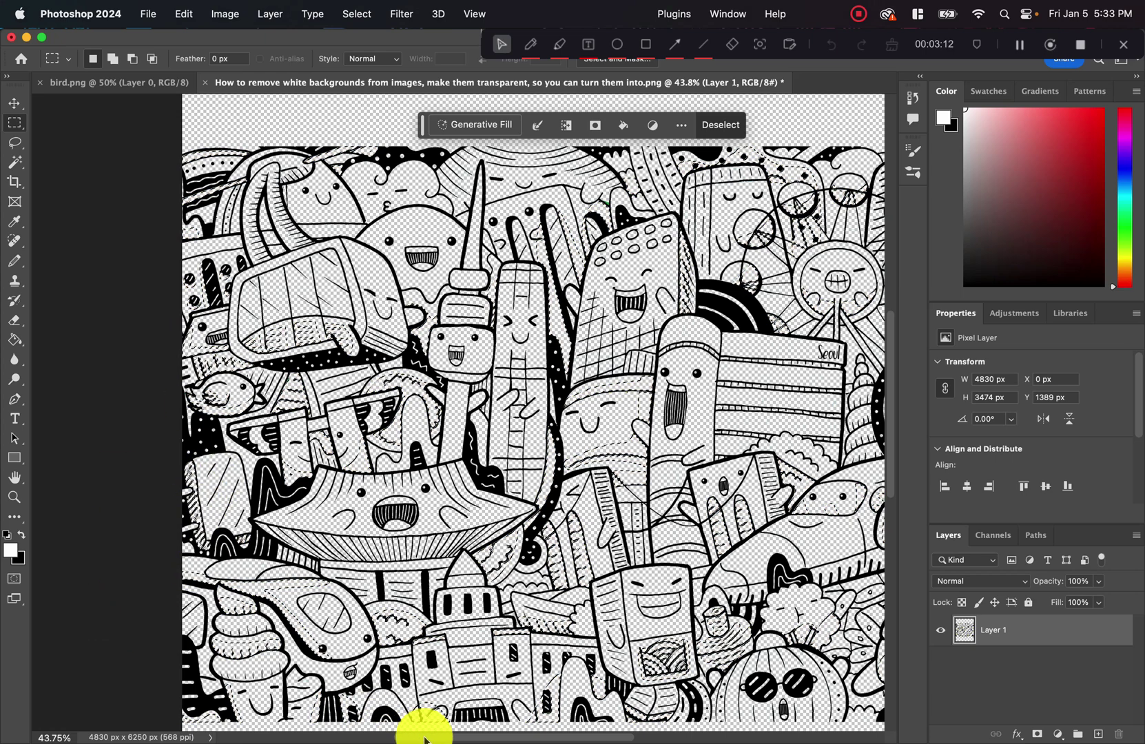
left_click_drag(421, 734, 452, 735)
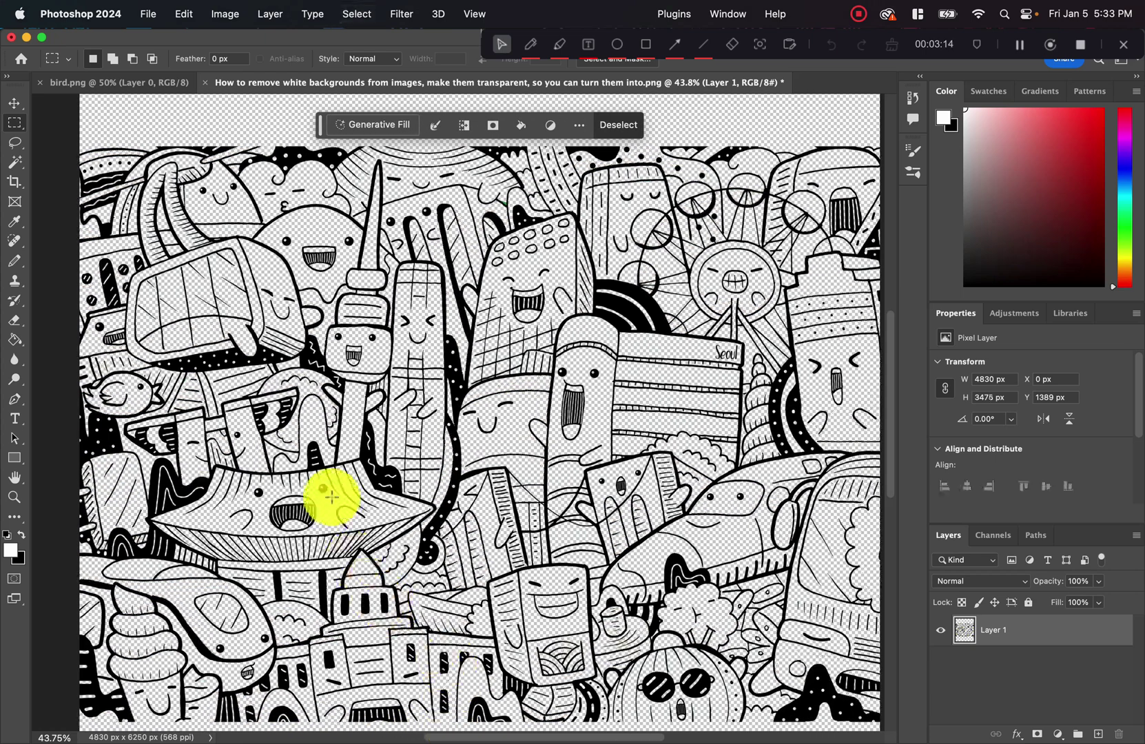
key("ctrl+d")
scroll(332, 498, "down", 3)
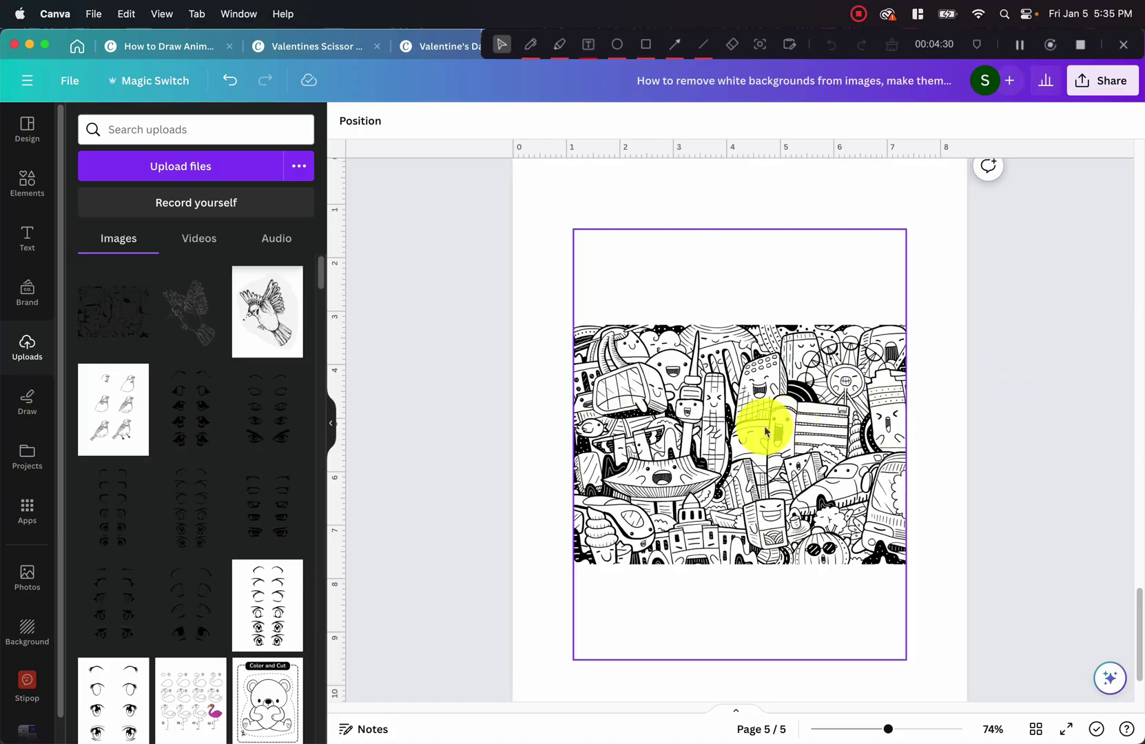
Drag the line-art doodle's top-left corner out to page 5's left edge
left_click(588, 274)
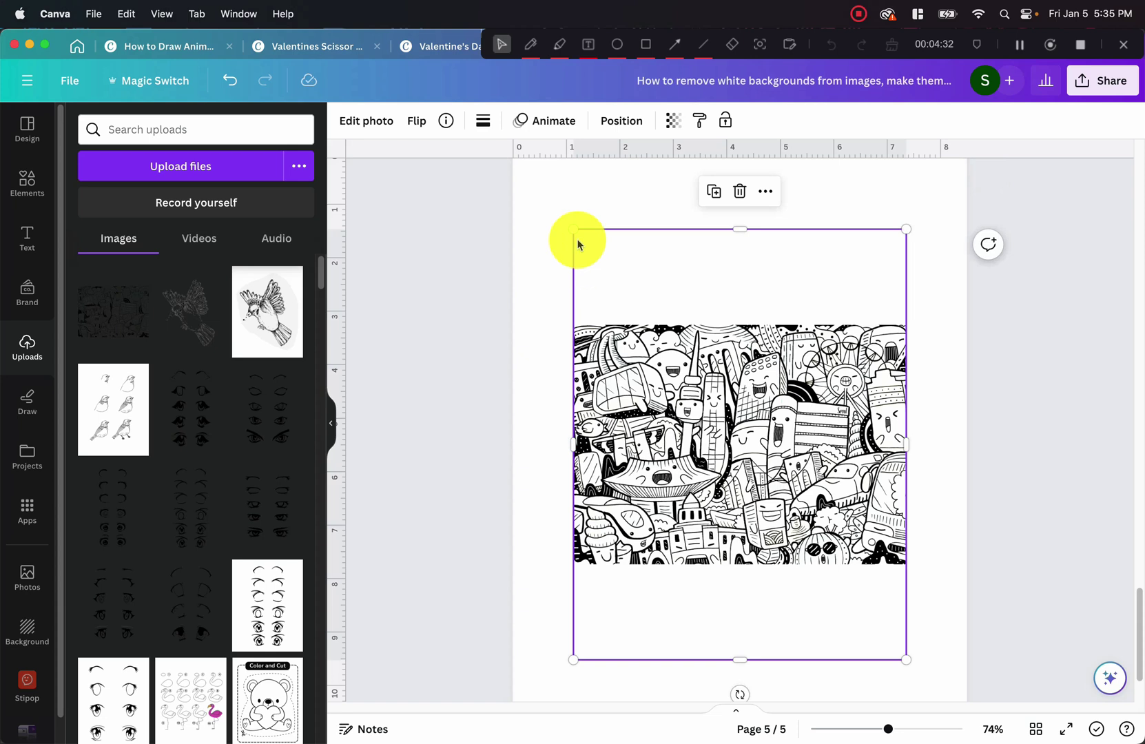
left_click_drag(577, 245, 513, 150)
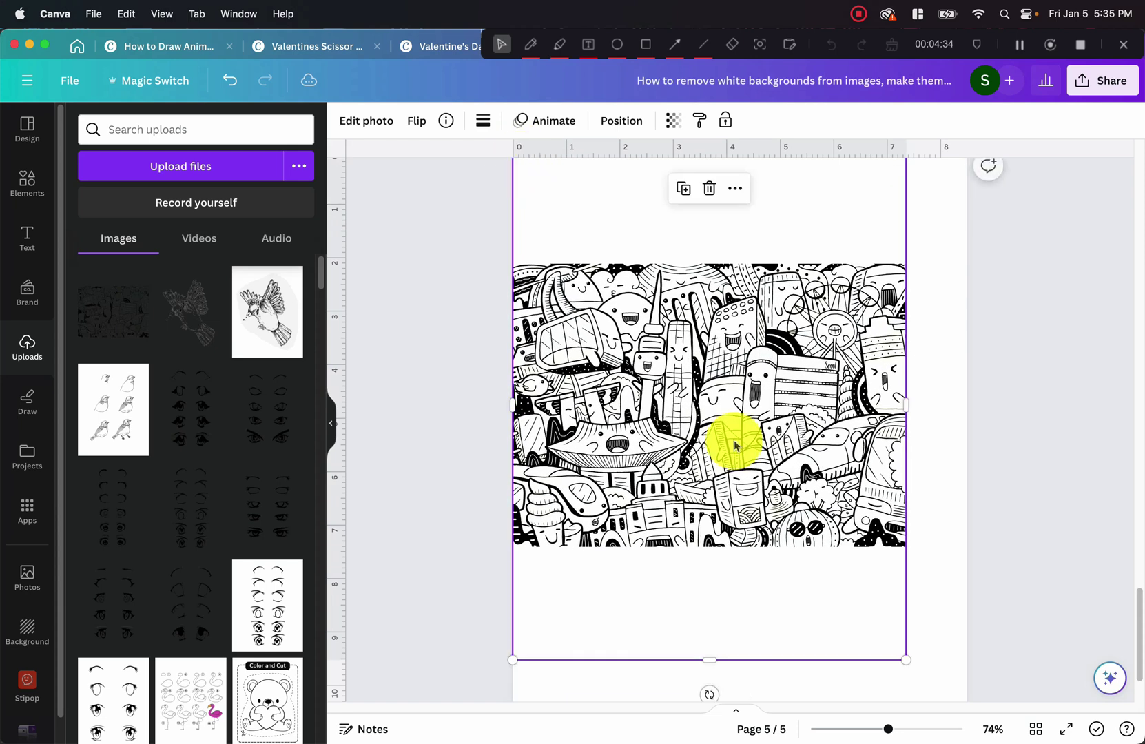
scroll(901, 577, "down", 3)
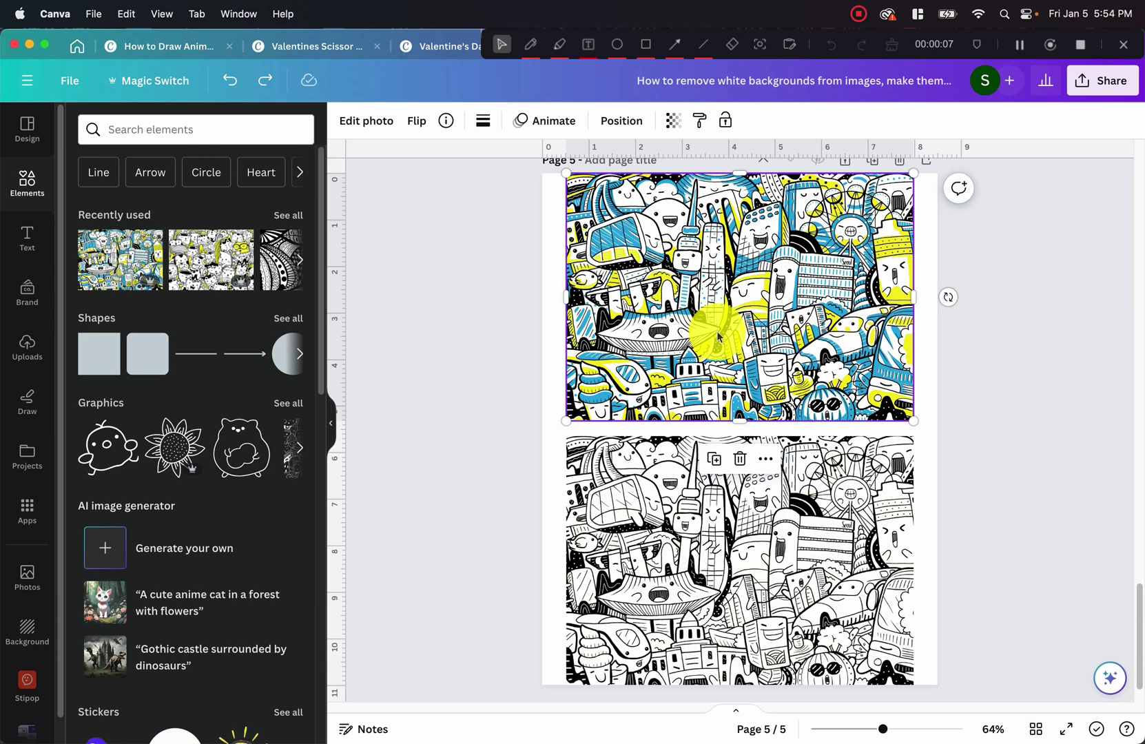
left_click(704, 534)
scroll(702, 537, "down", 1)
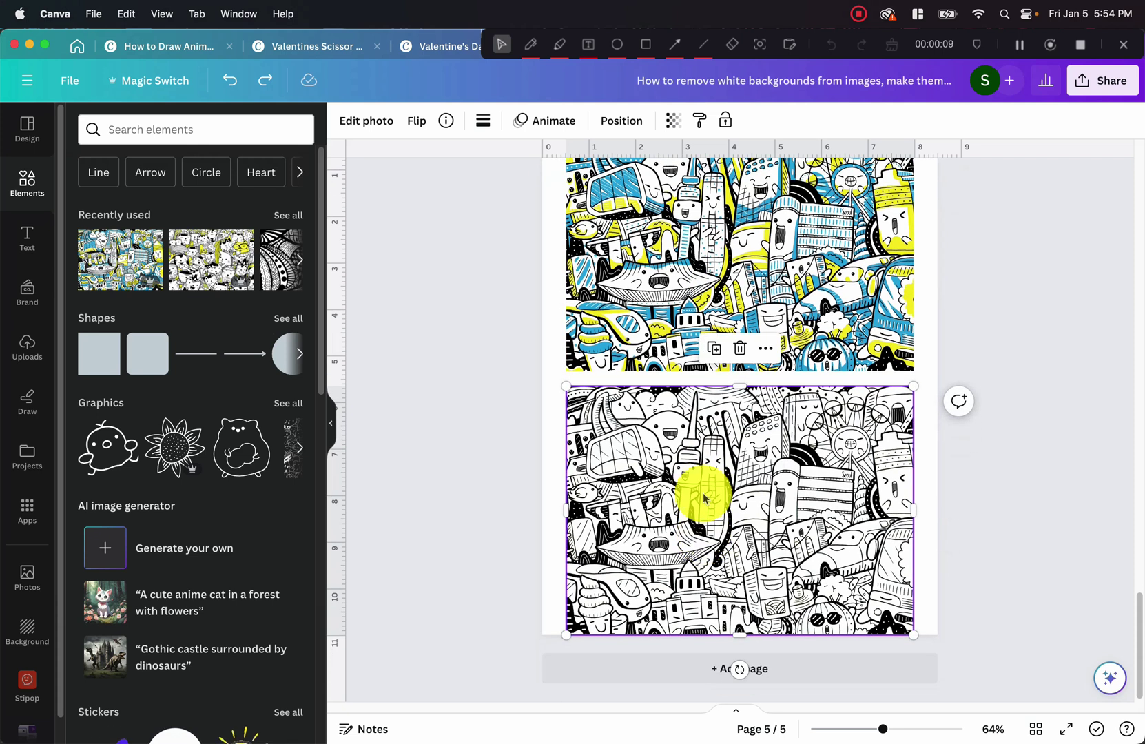